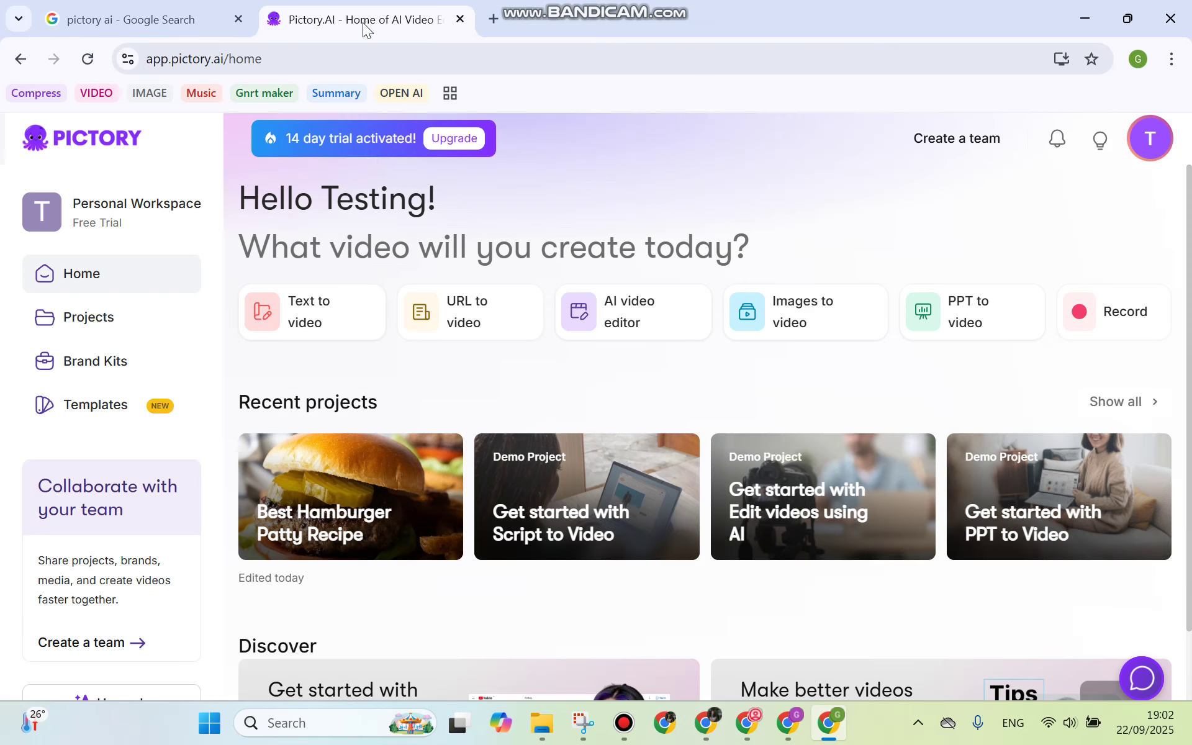
Step: Create a text-to-video project and open the Idea to video script generator
click(363, 22)
mouse_move(467, 316)
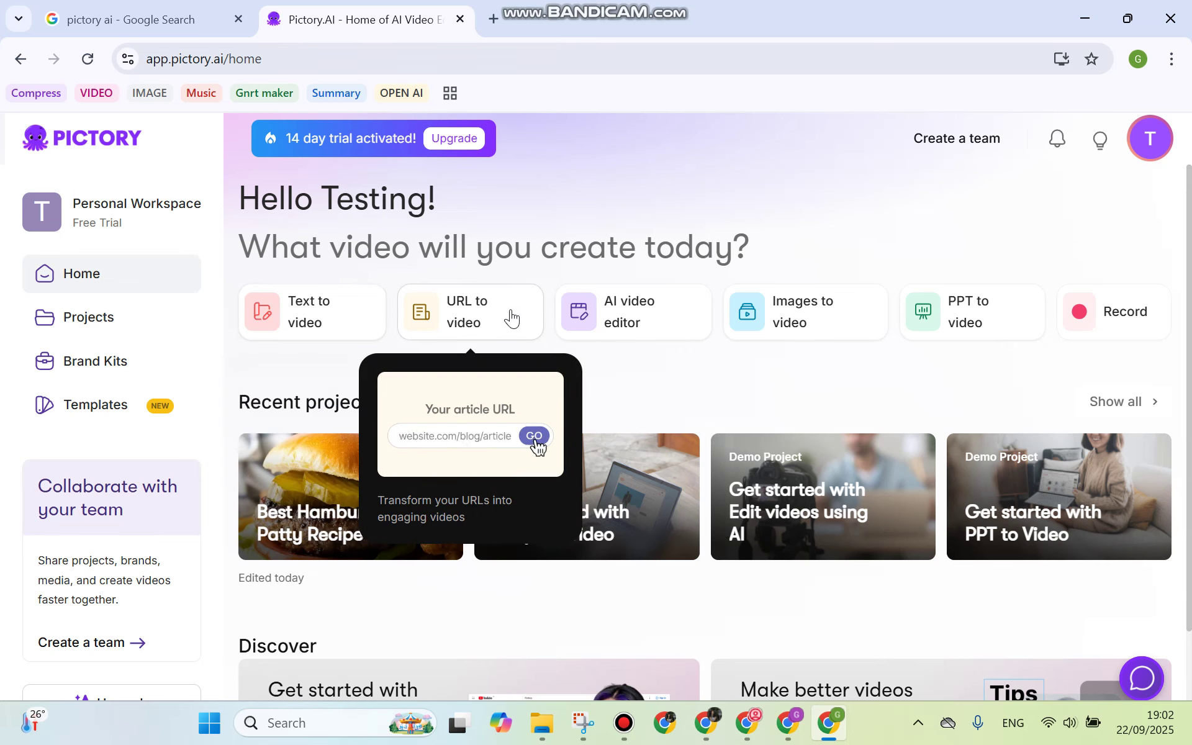
mouse_move(631, 317)
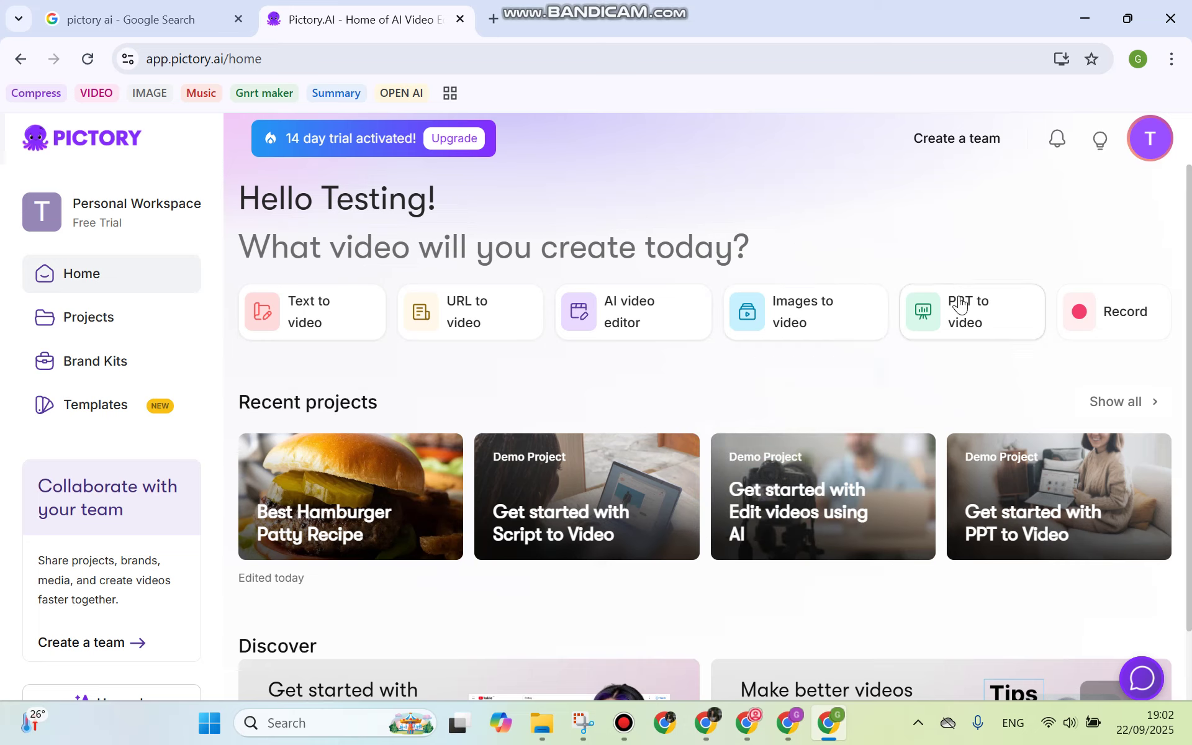
mouse_move(954, 305)
mouse_move(1138, 342)
click(341, 310)
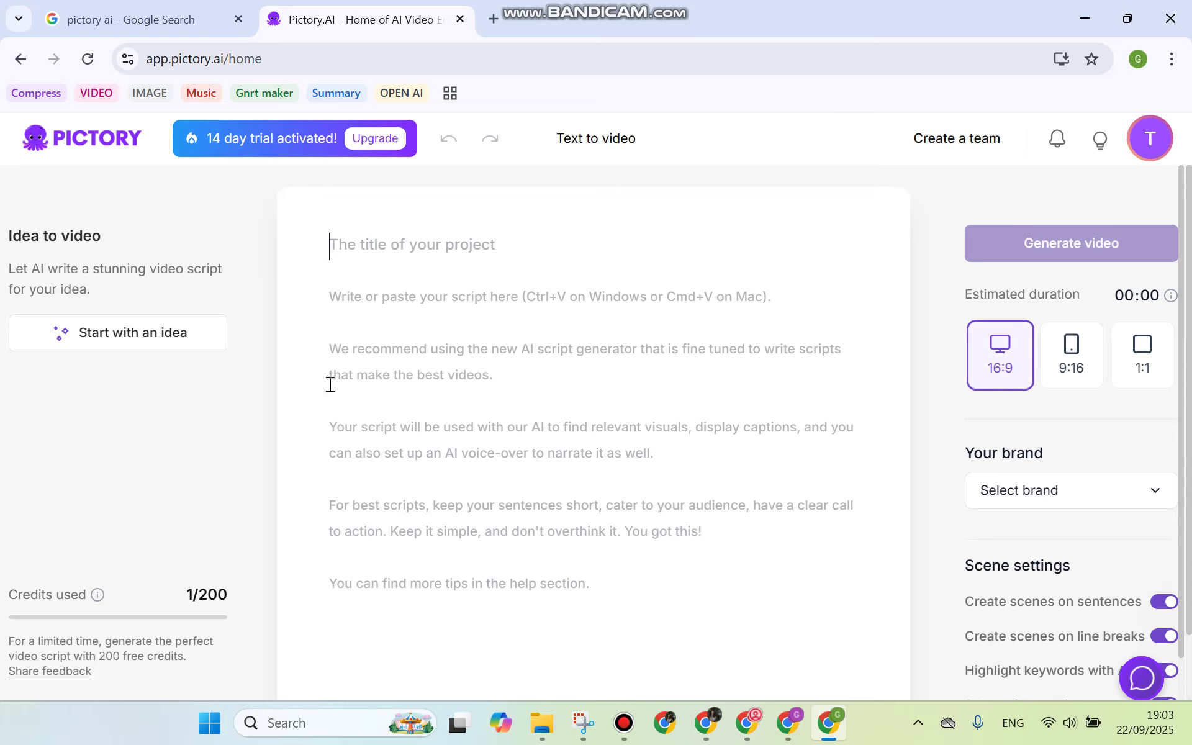
click(188, 345)
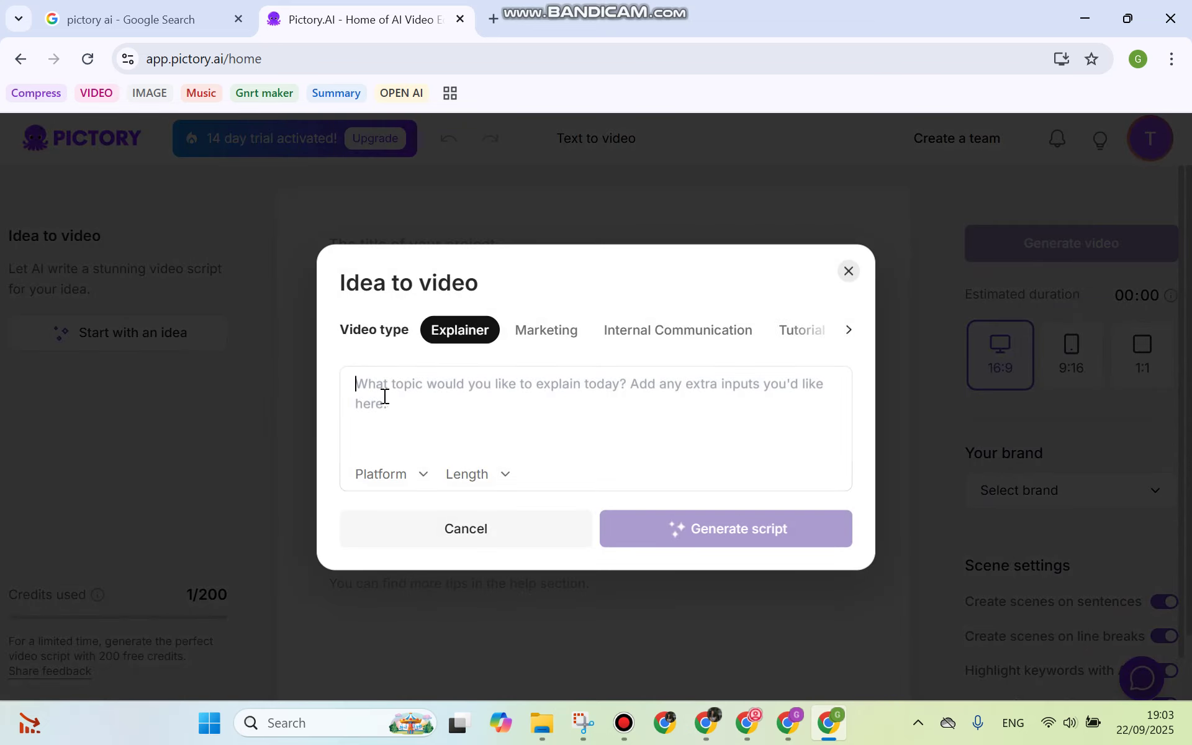
Step: Enter "The History of Spaghetti" as the topic for the explainer video
text(The )
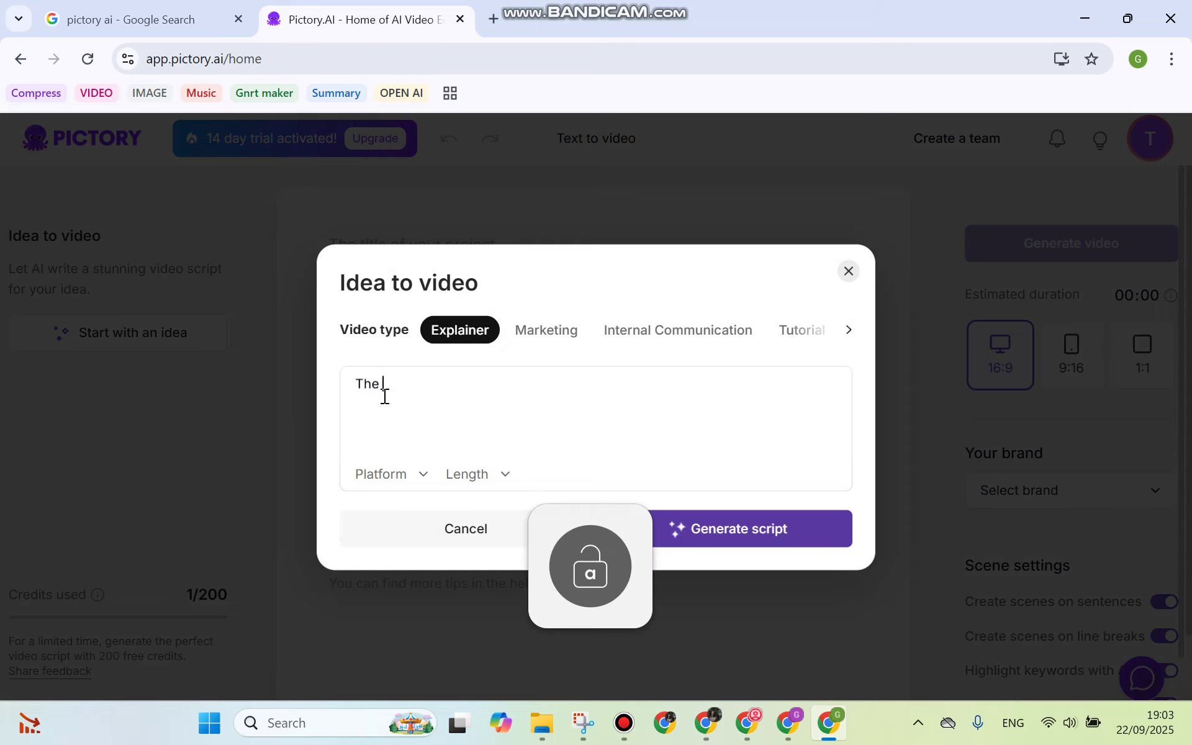
text(Histr)
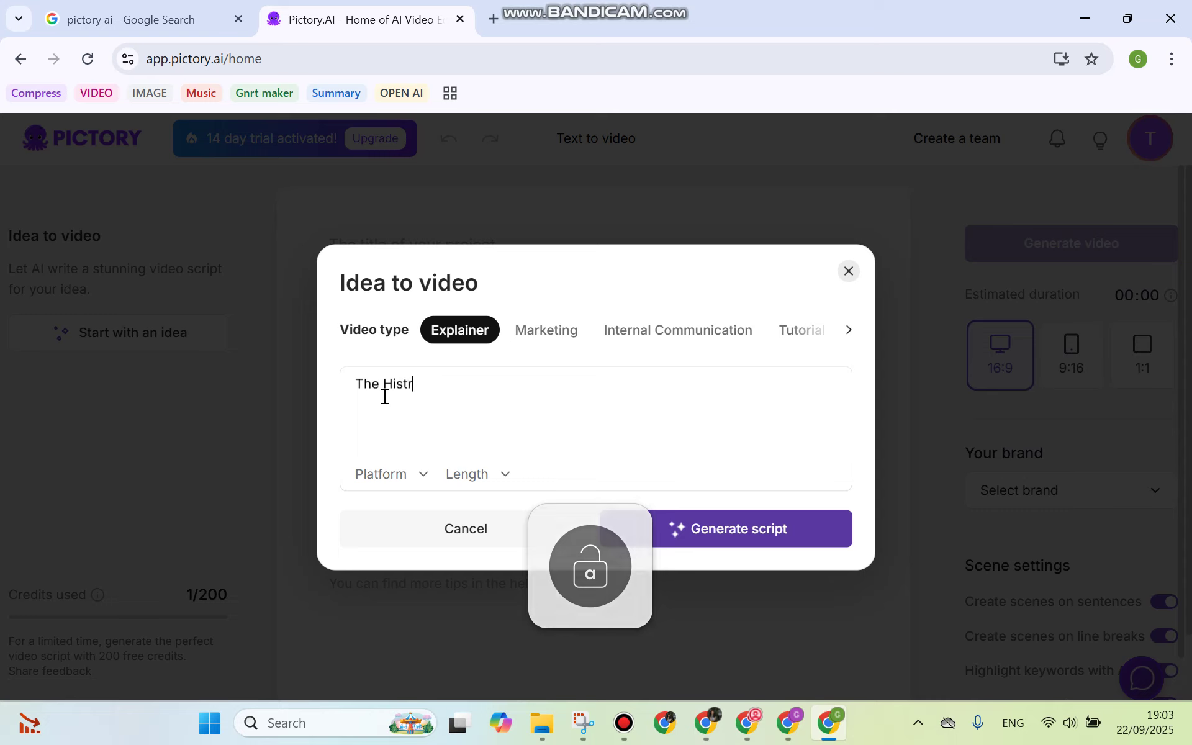
key(BackSpace)
text(o)
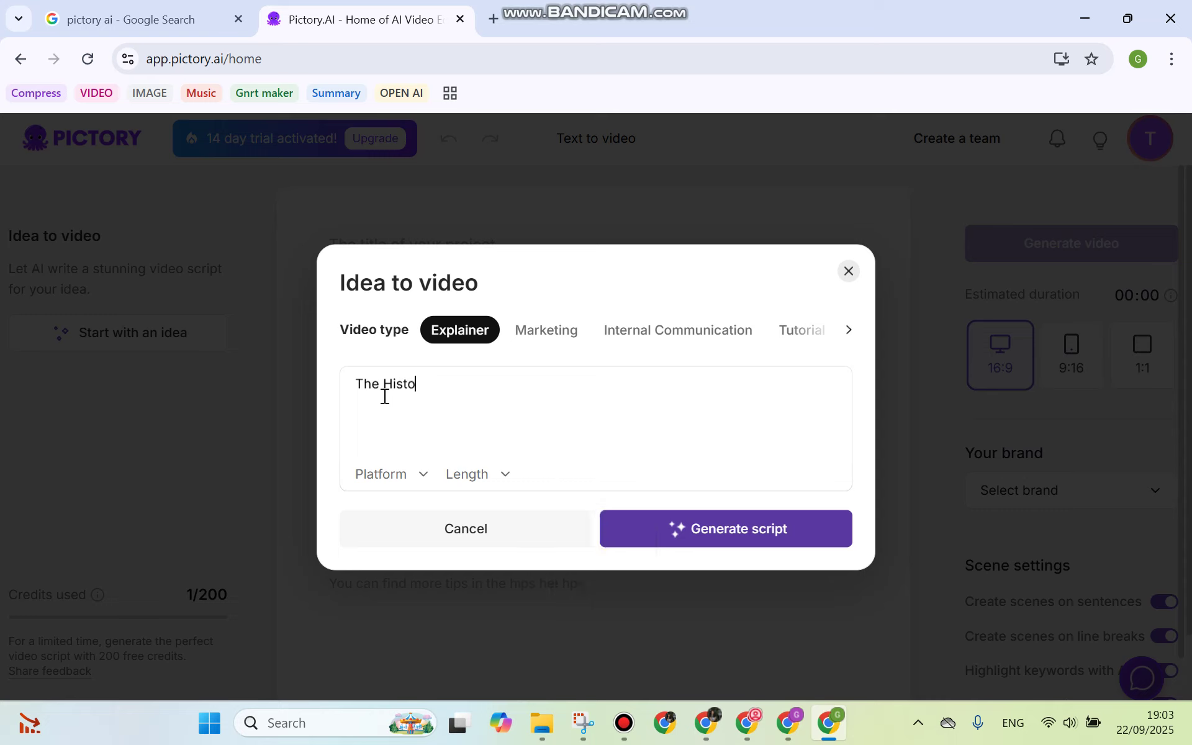
text(ry of)
key(Caps_Lock)
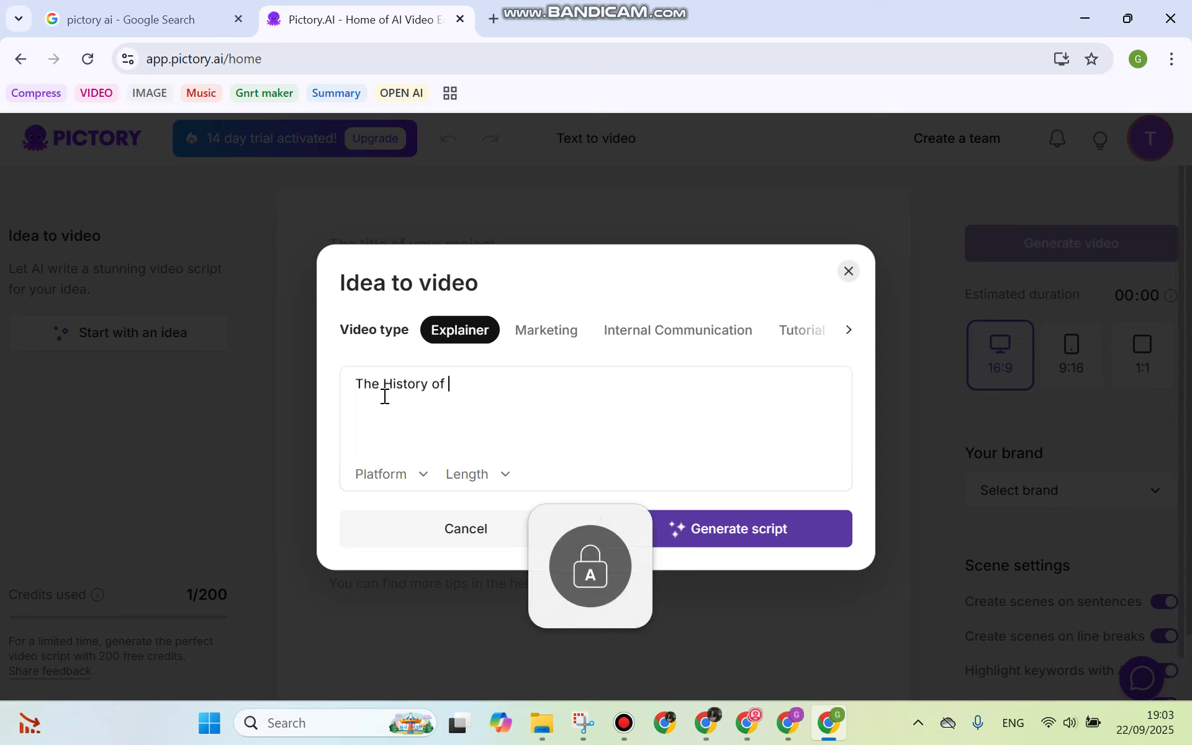
text(SP)
key(Caps_Lock)
key(BackSpace)
text(a)
key(BackSpace)
text(paghetti)
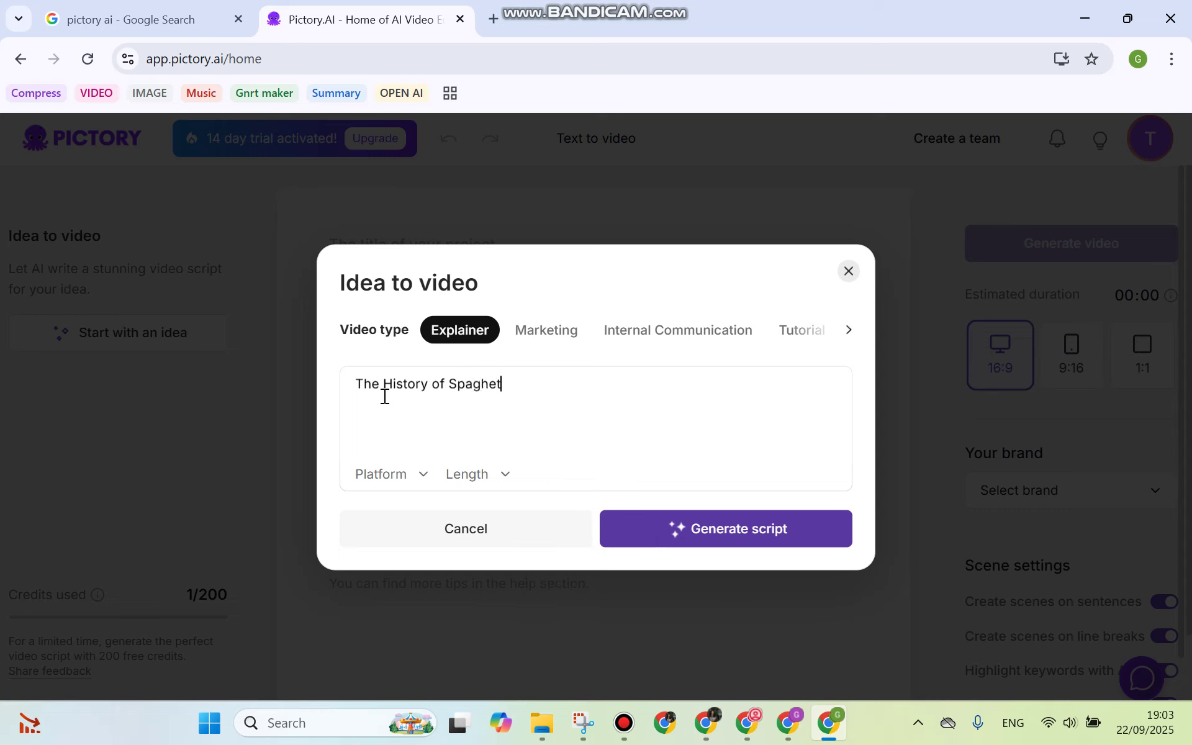
Step: Generate the script for the Facebook Feed platform with a length of 30s - 1min
click(390, 473)
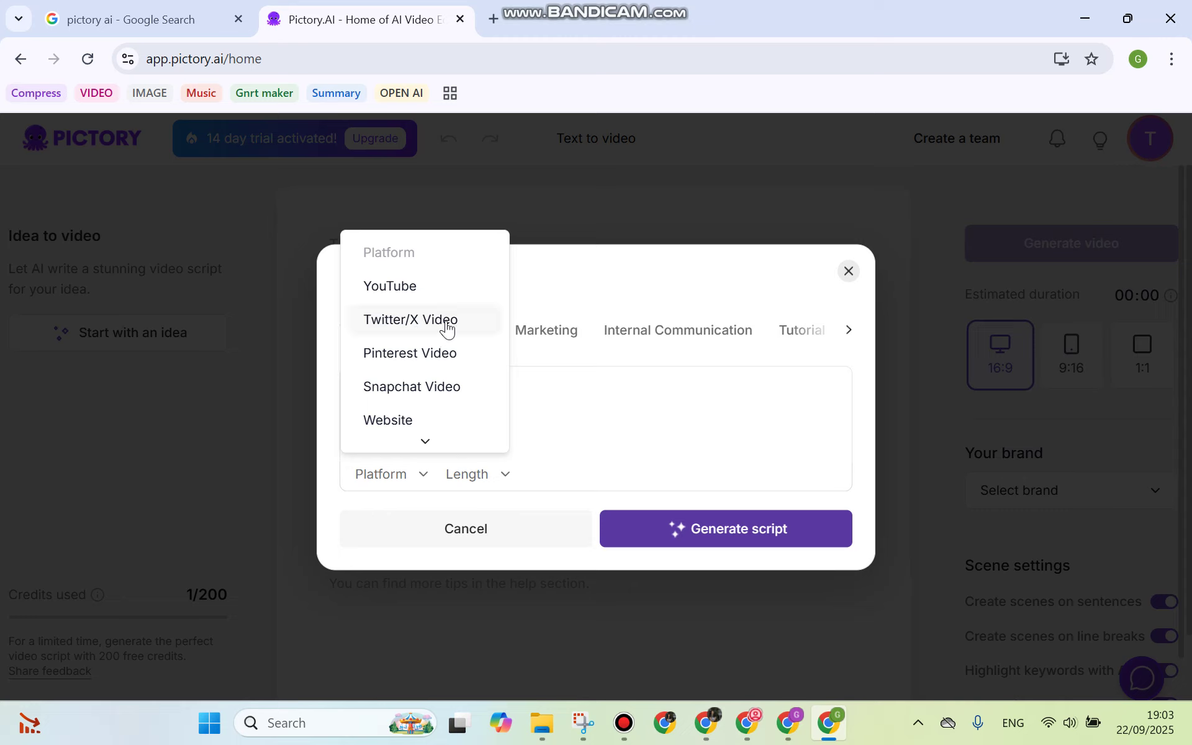
scroll(438, 357, down, 5)
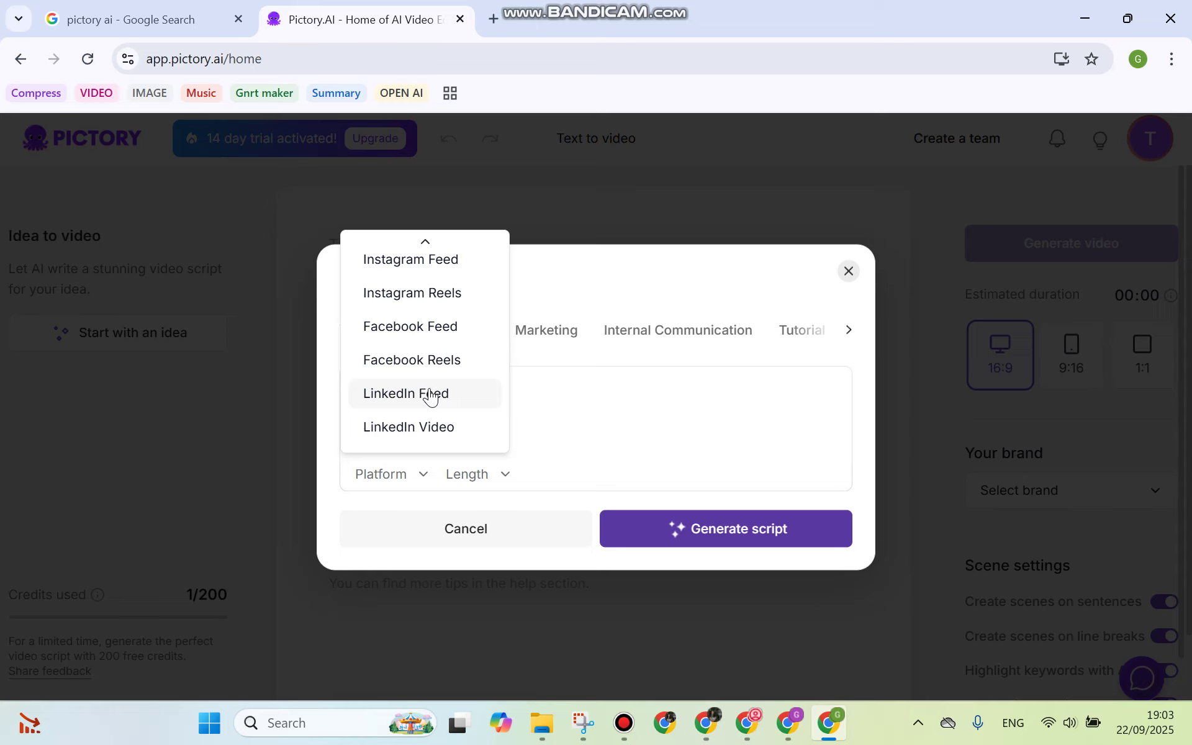
click(448, 337)
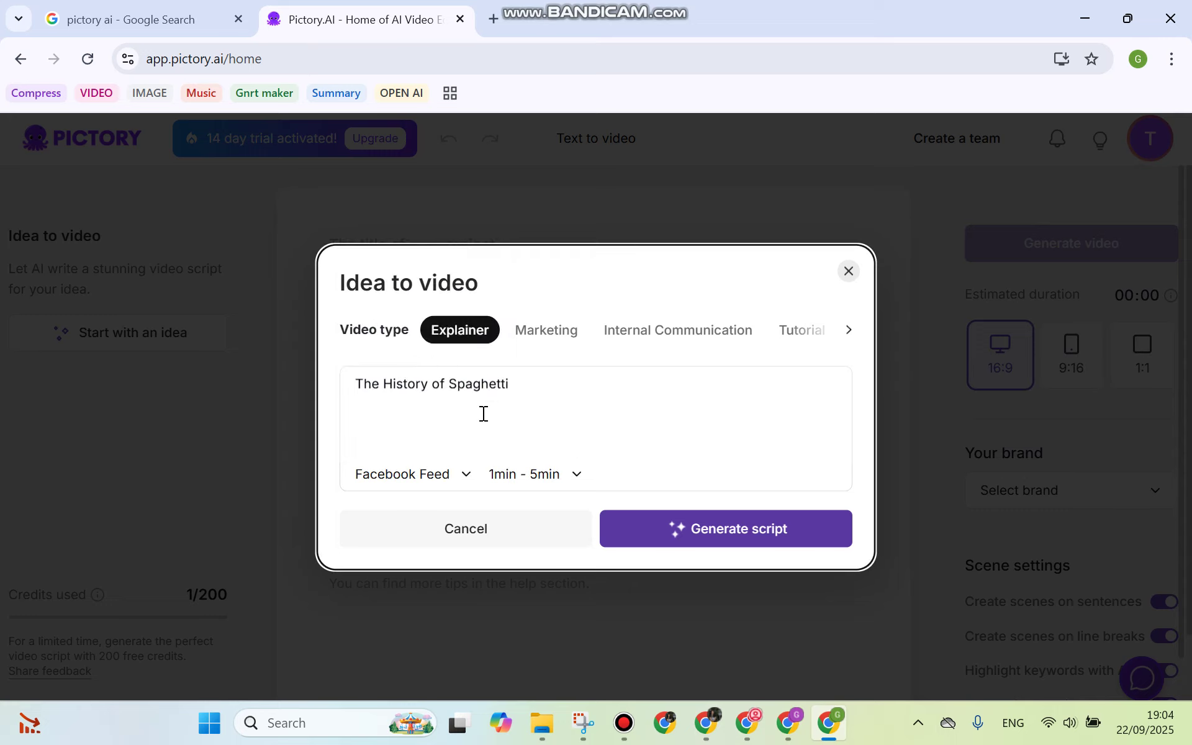
click(519, 473)
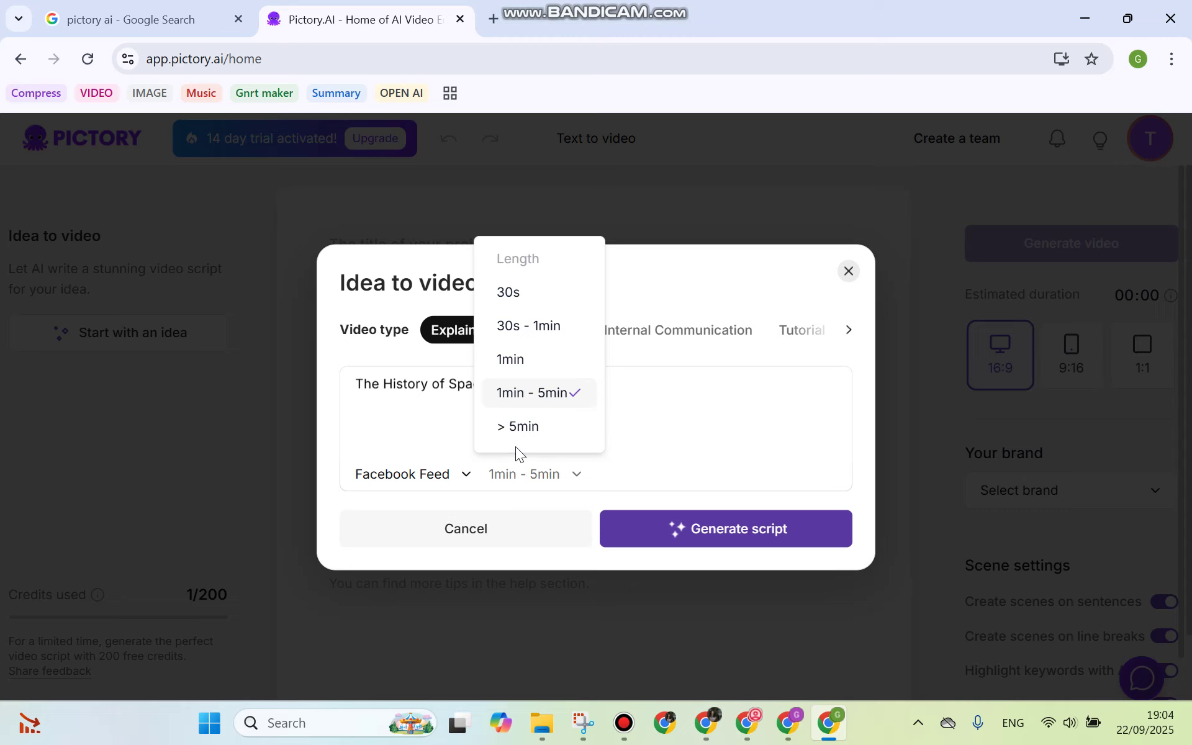
click(558, 336)
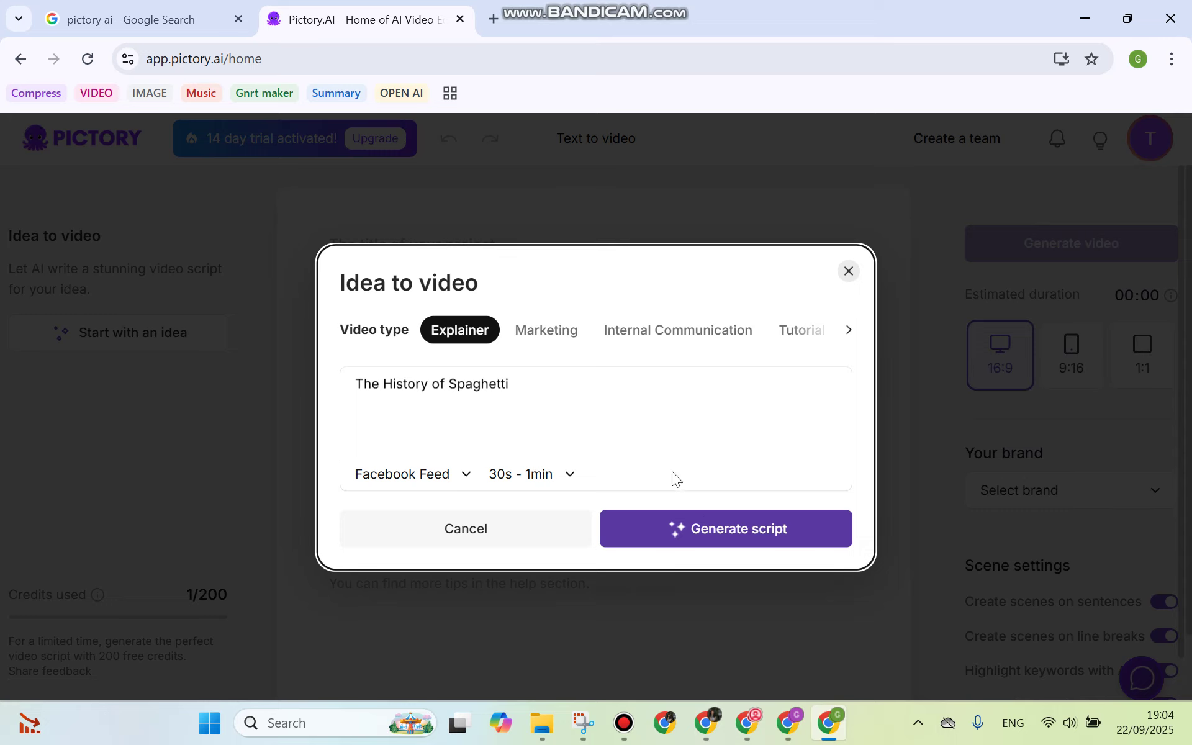
click(718, 531)
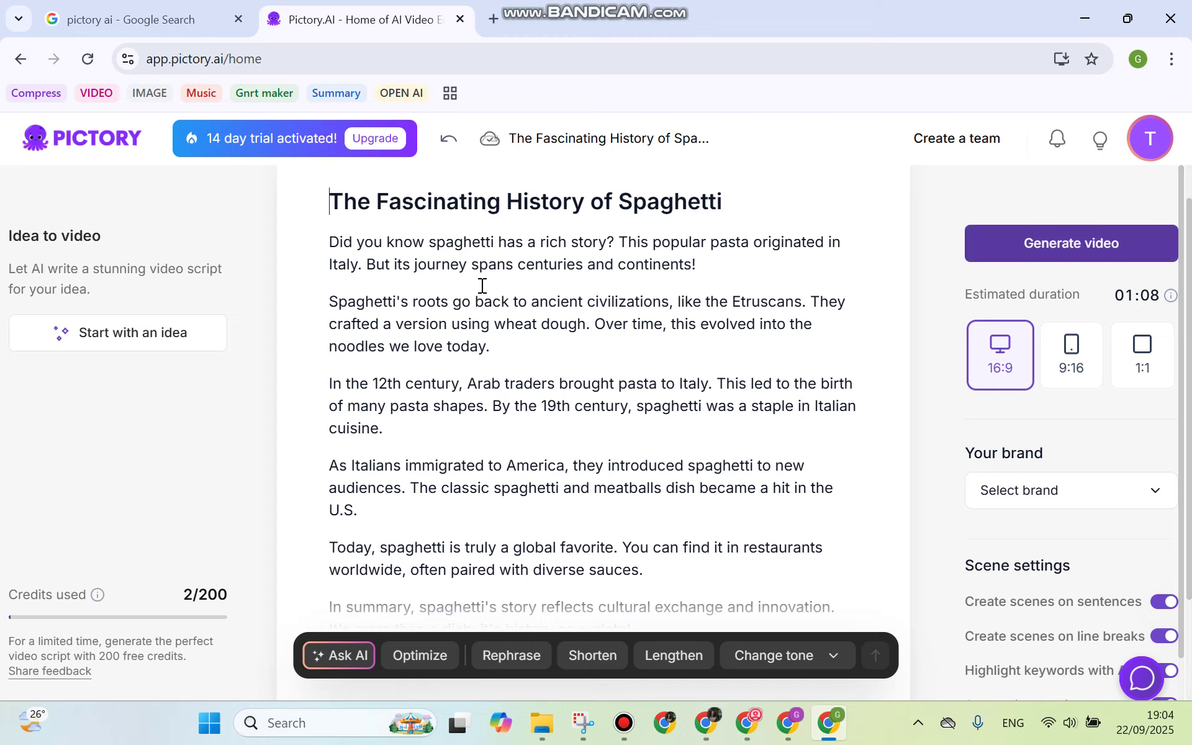
Step: Rewrite the spaghetti script in an Informative tone and replace the original script with the new version
scroll(482, 285, down, 2)
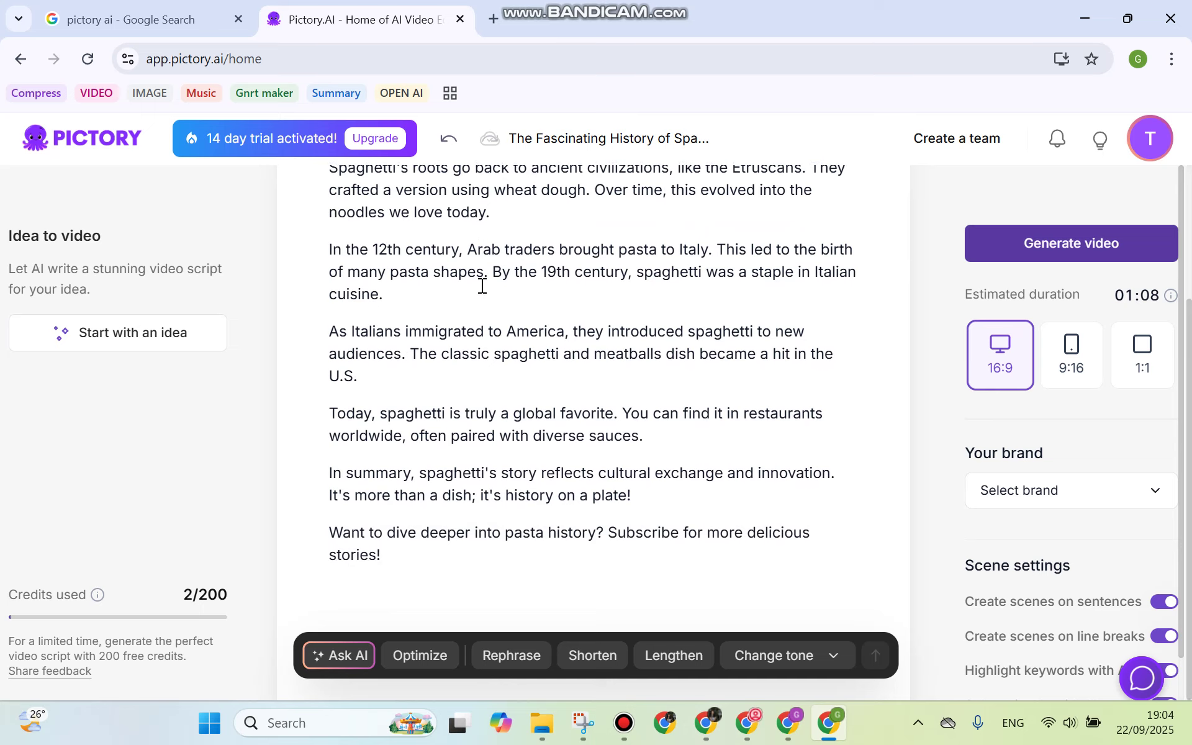
scroll(482, 286, up, 3)
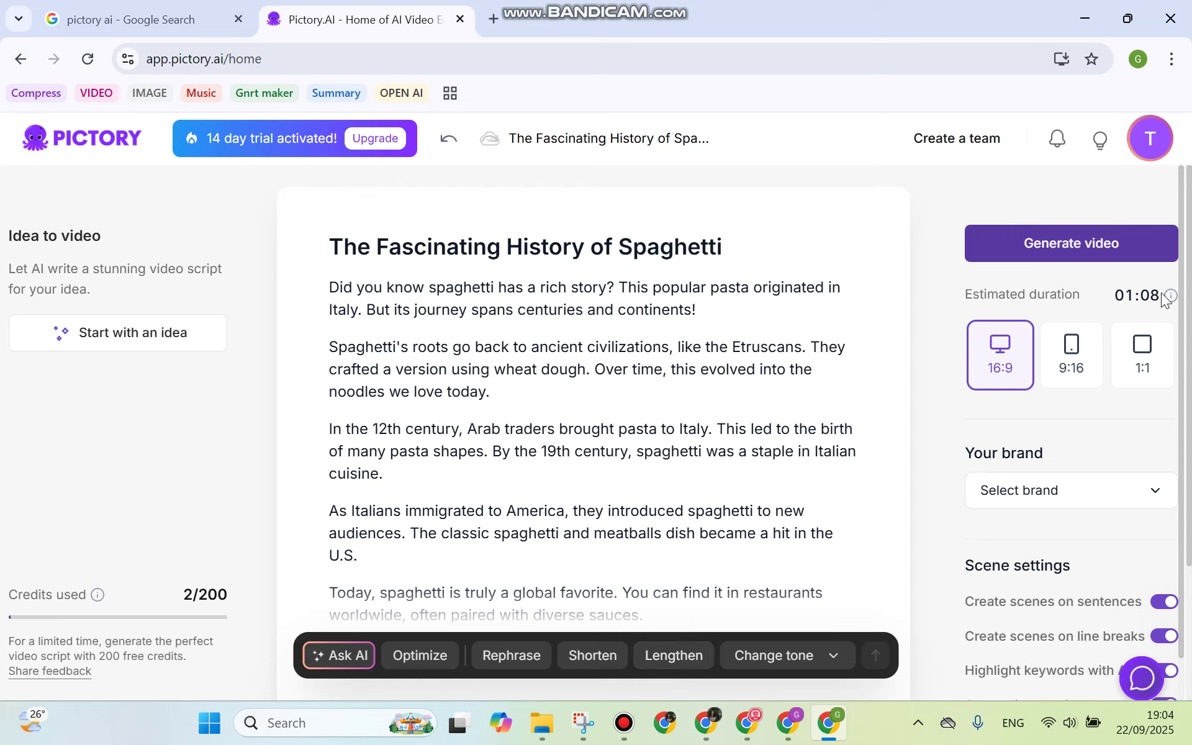
click(818, 658)
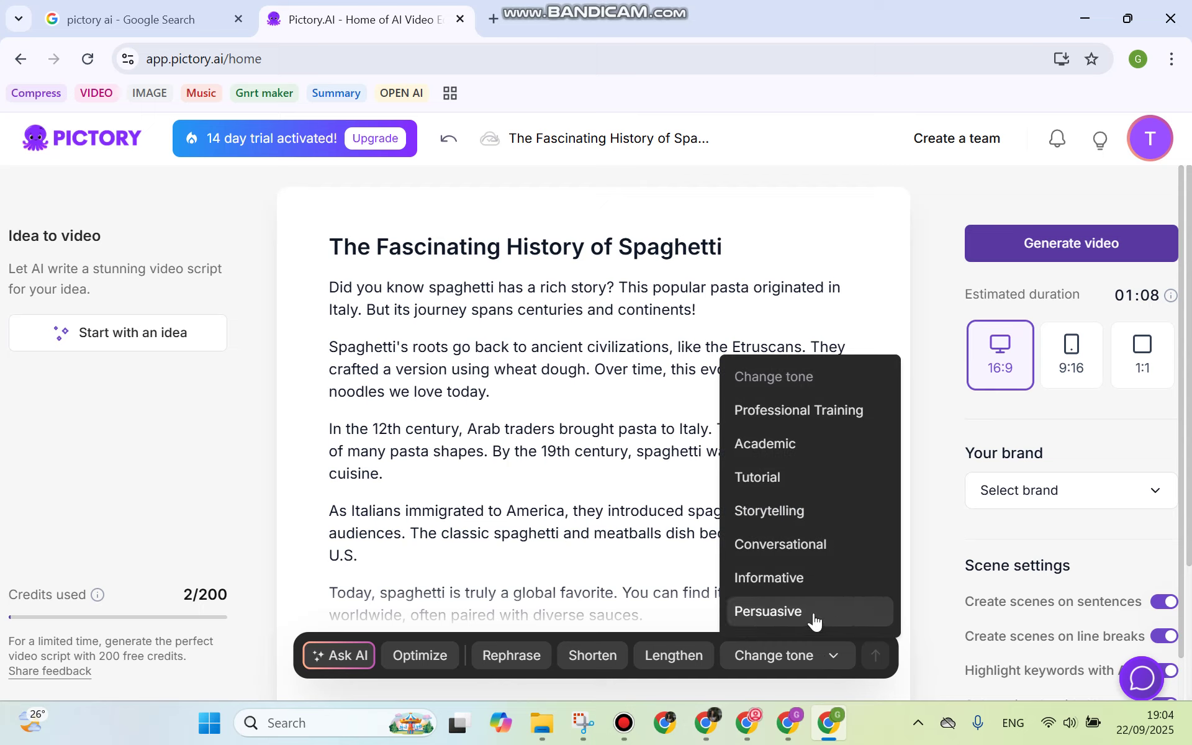
click(821, 586)
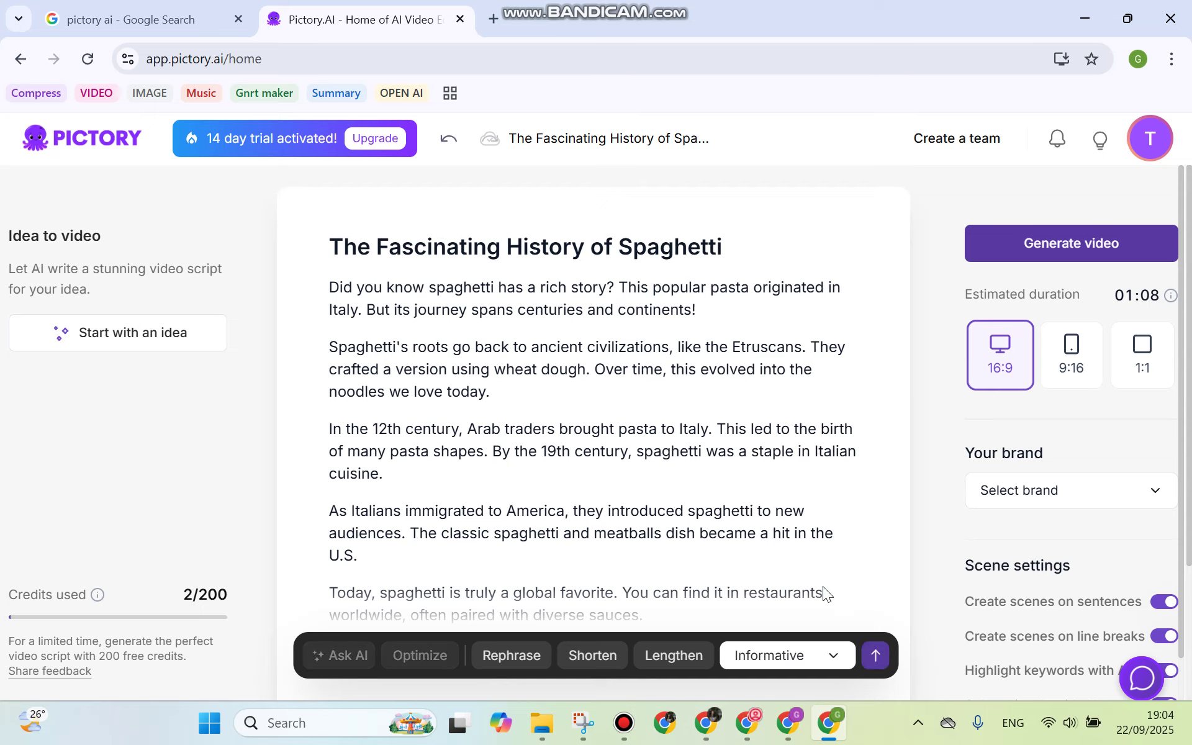
click(879, 659)
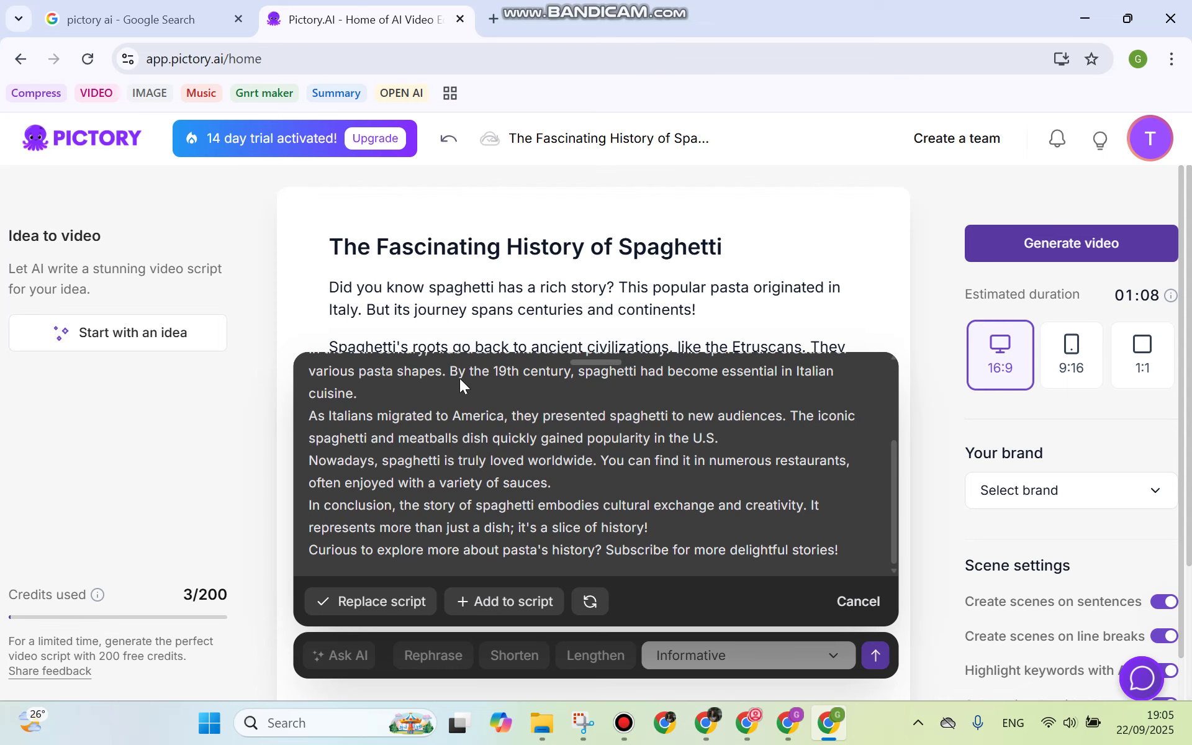
scroll(463, 455, up, 3)
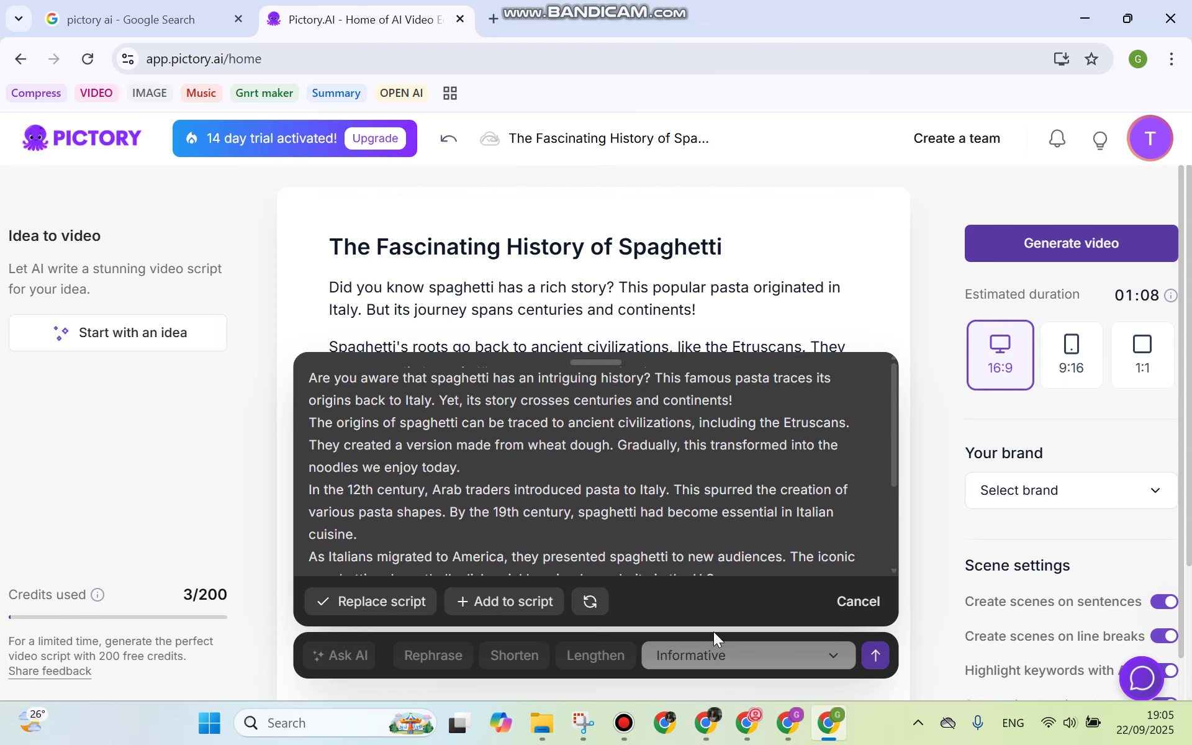
scroll(682, 472, down, 3)
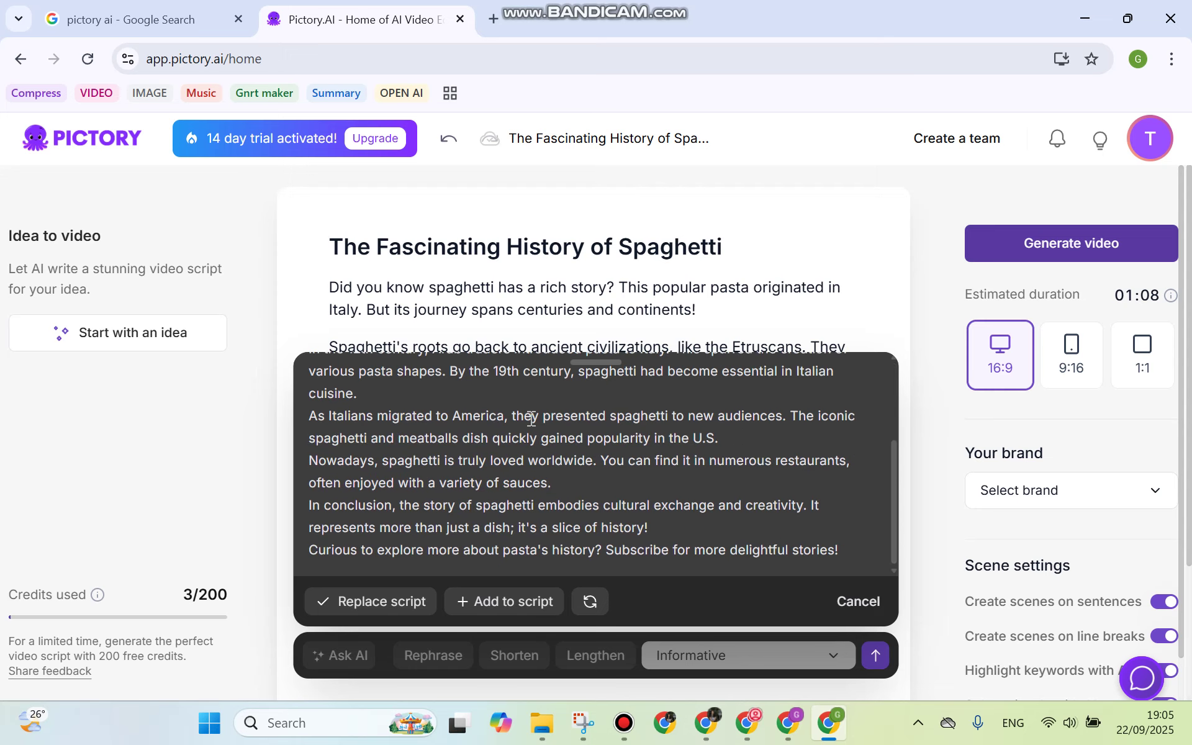
scroll(502, 434, up, 3)
scroll(478, 453, down, 3)
click(361, 598)
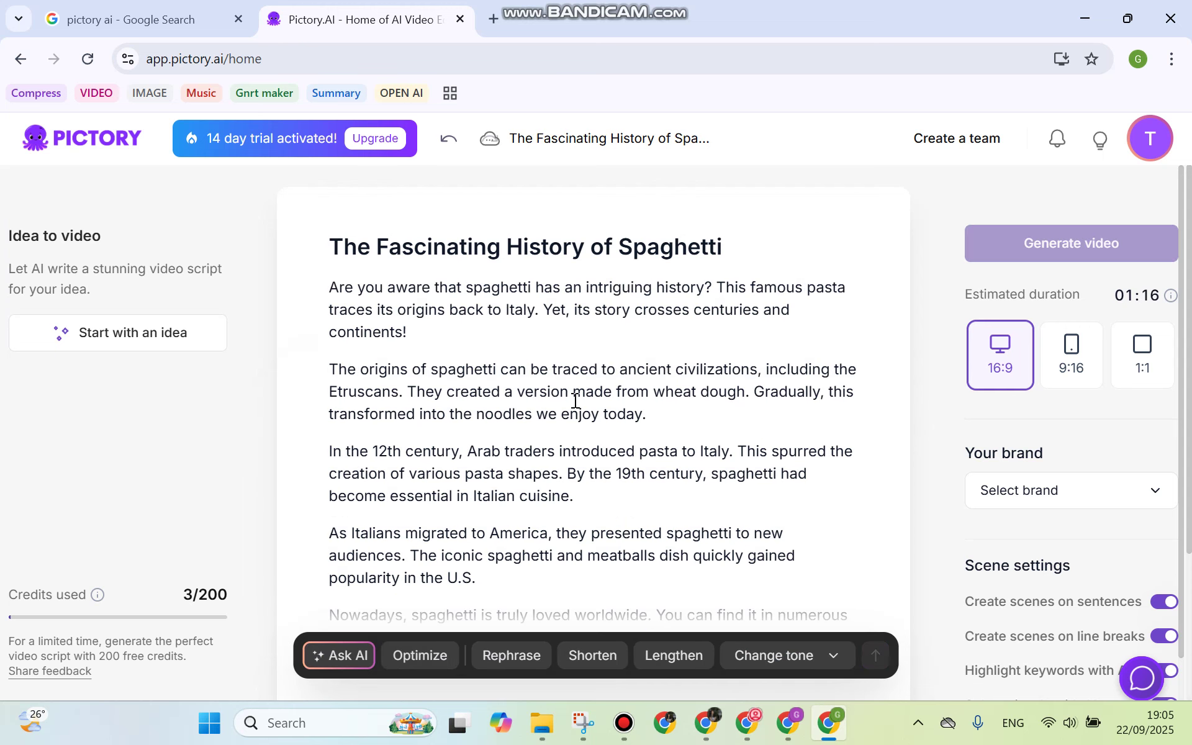
Step: Generate the video from the revised script and preview its first scene
scroll(558, 322, down, 3)
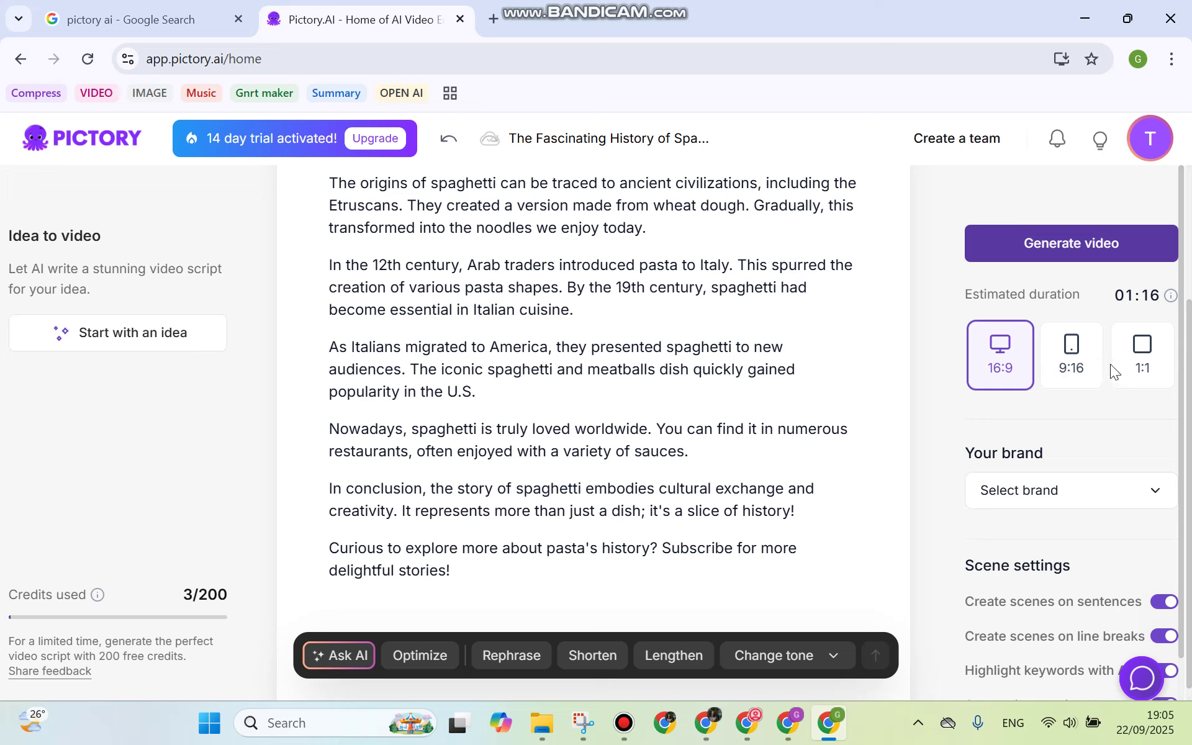
click(1050, 255)
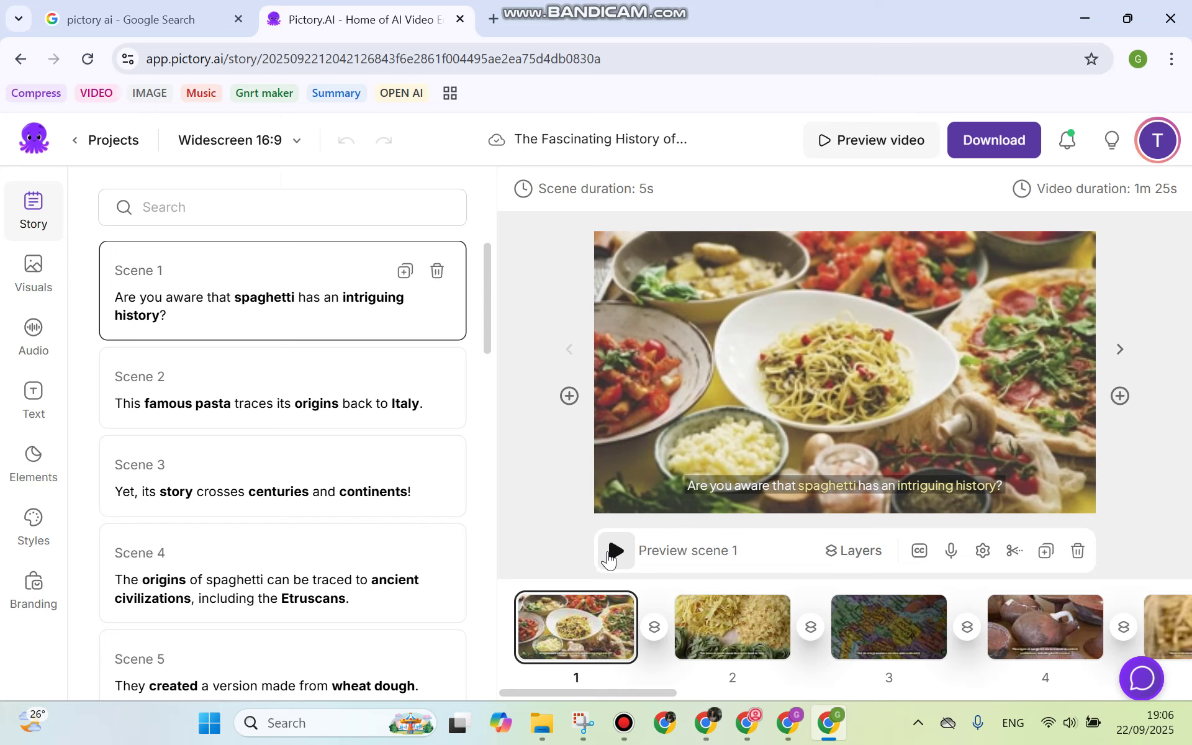
click(608, 556)
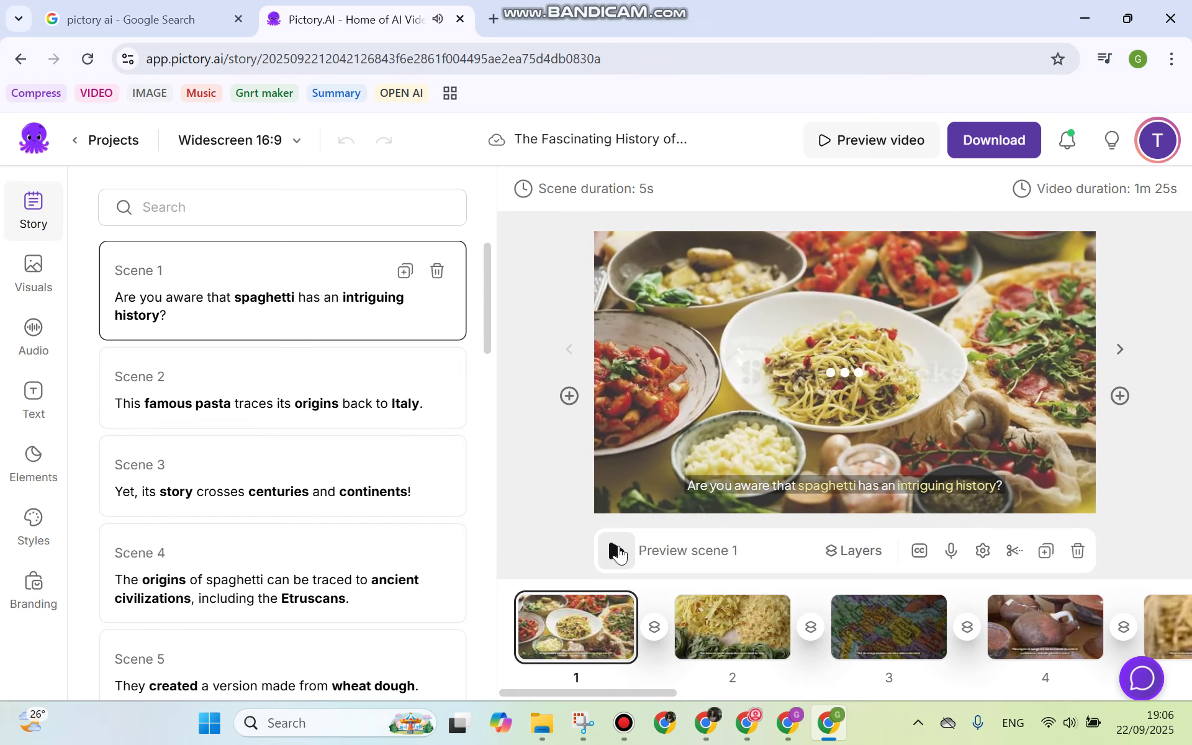
click(616, 551)
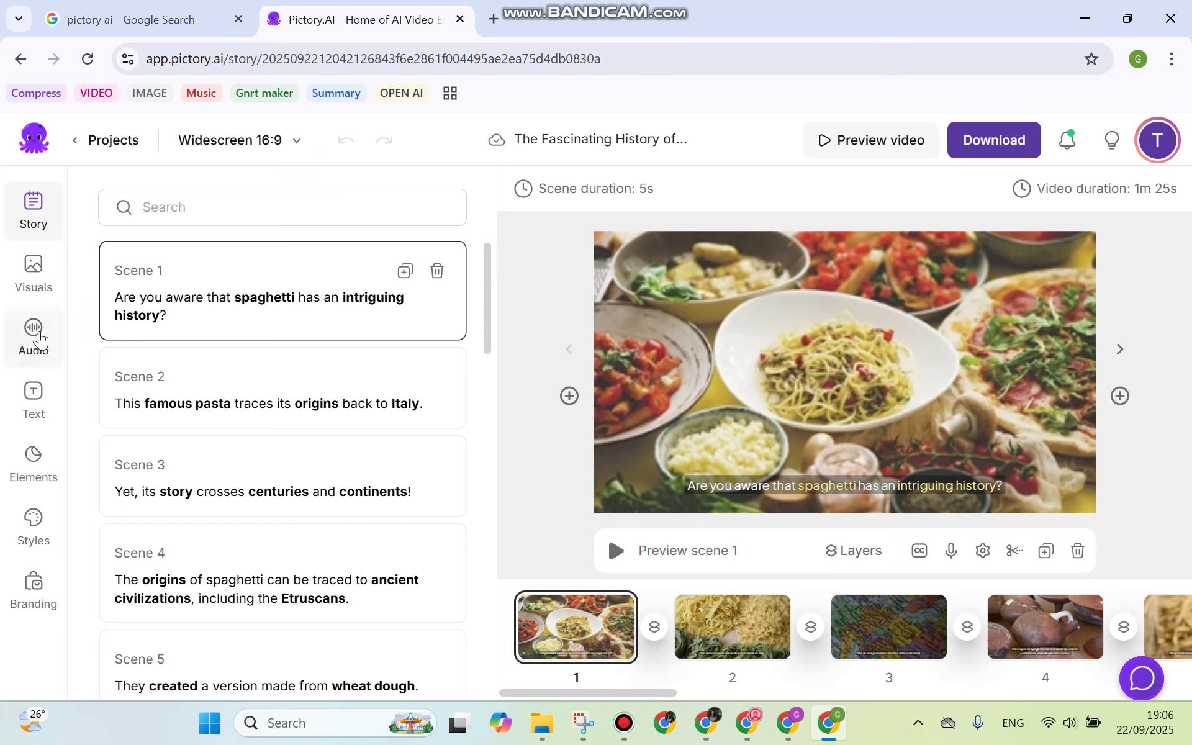
Step: Listen to the premium English voice Domi, female (Strong, Narration), then generate and apply it as the voiceover
click(39, 339)
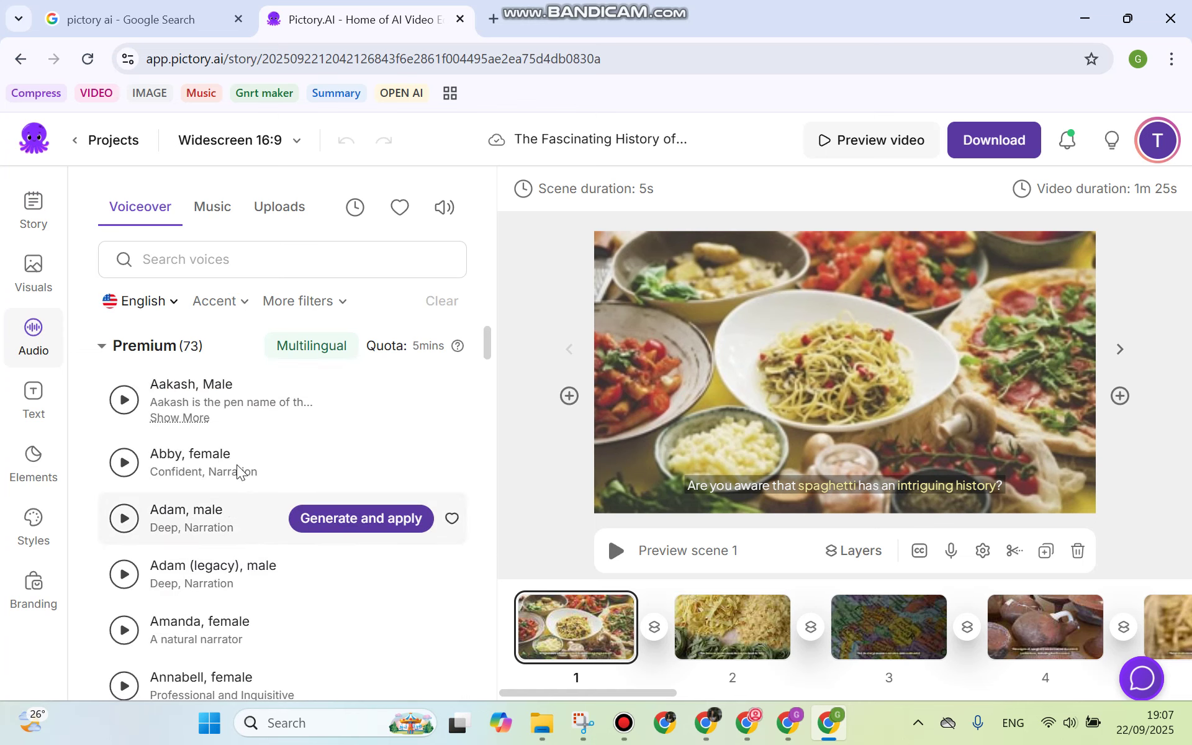
scroll(206, 409, down, 15)
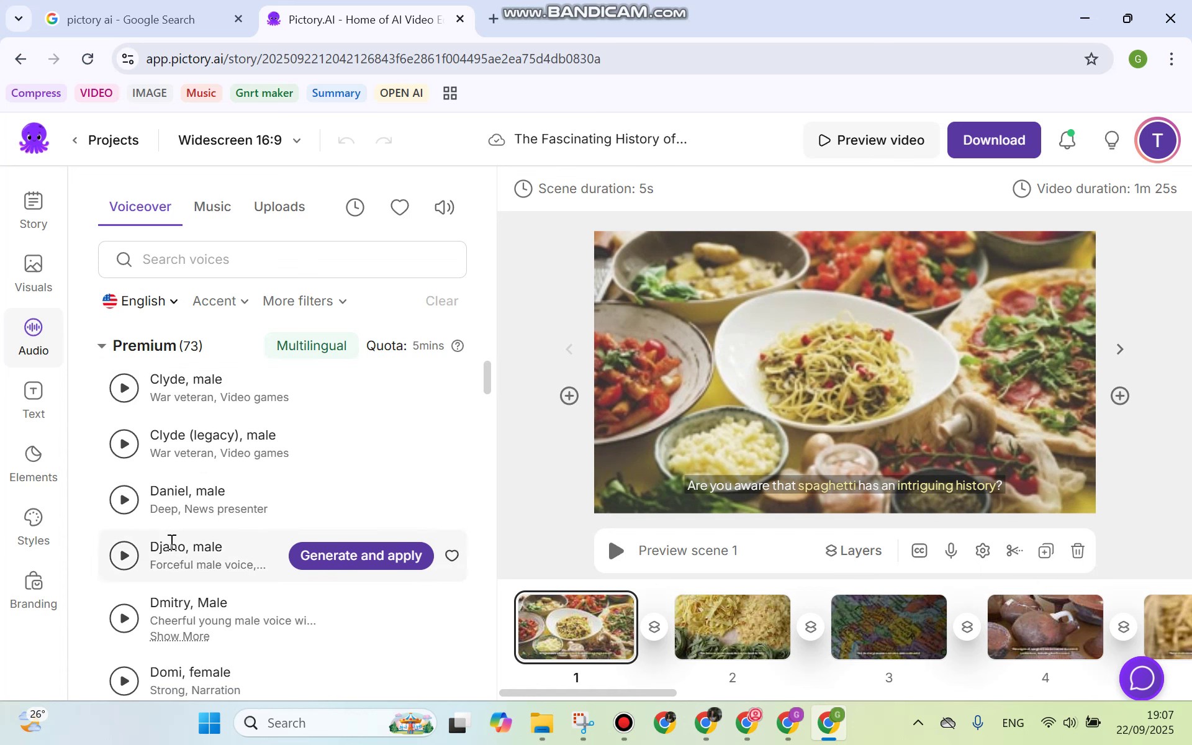
scroll(259, 614, down, 1)
scroll(260, 611, down, 3)
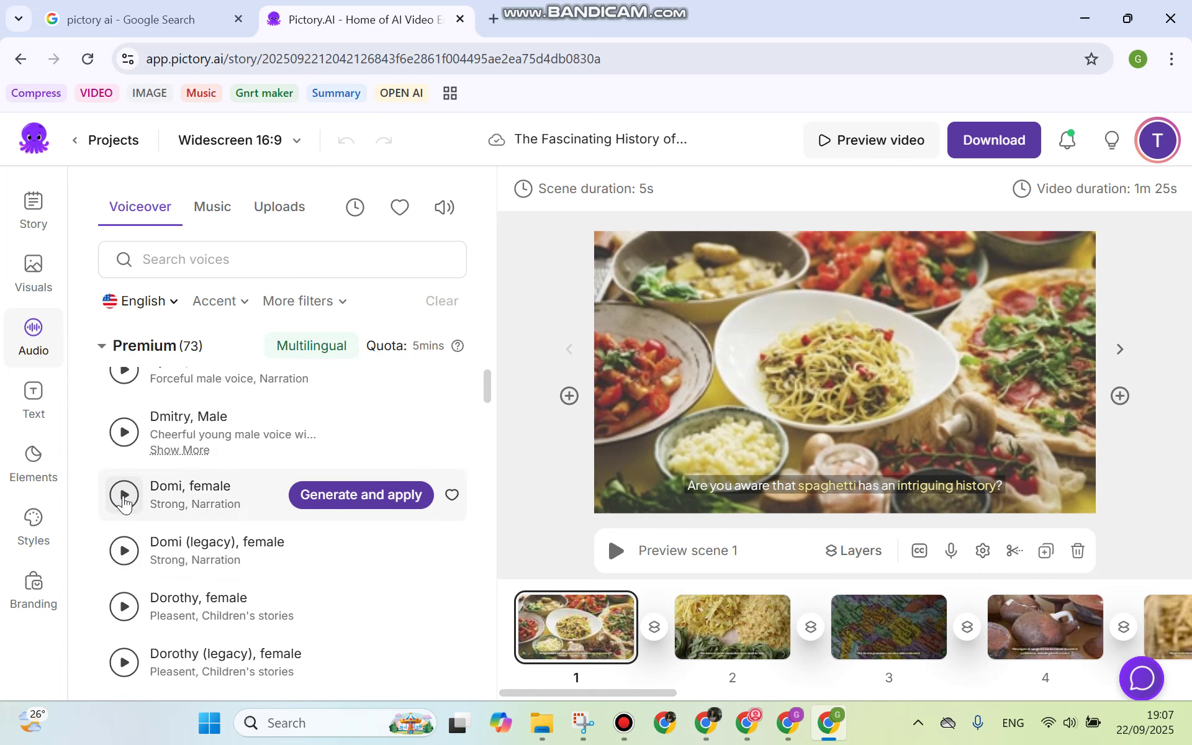
click(124, 494)
click(124, 500)
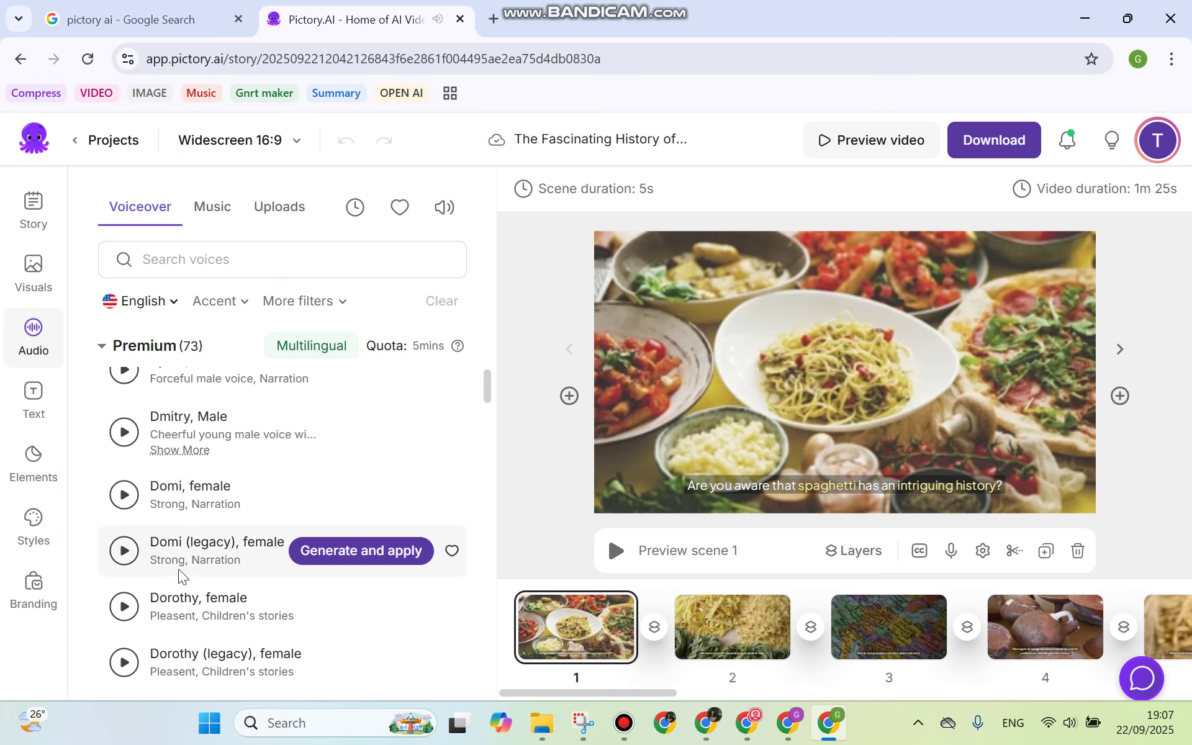
click(315, 495)
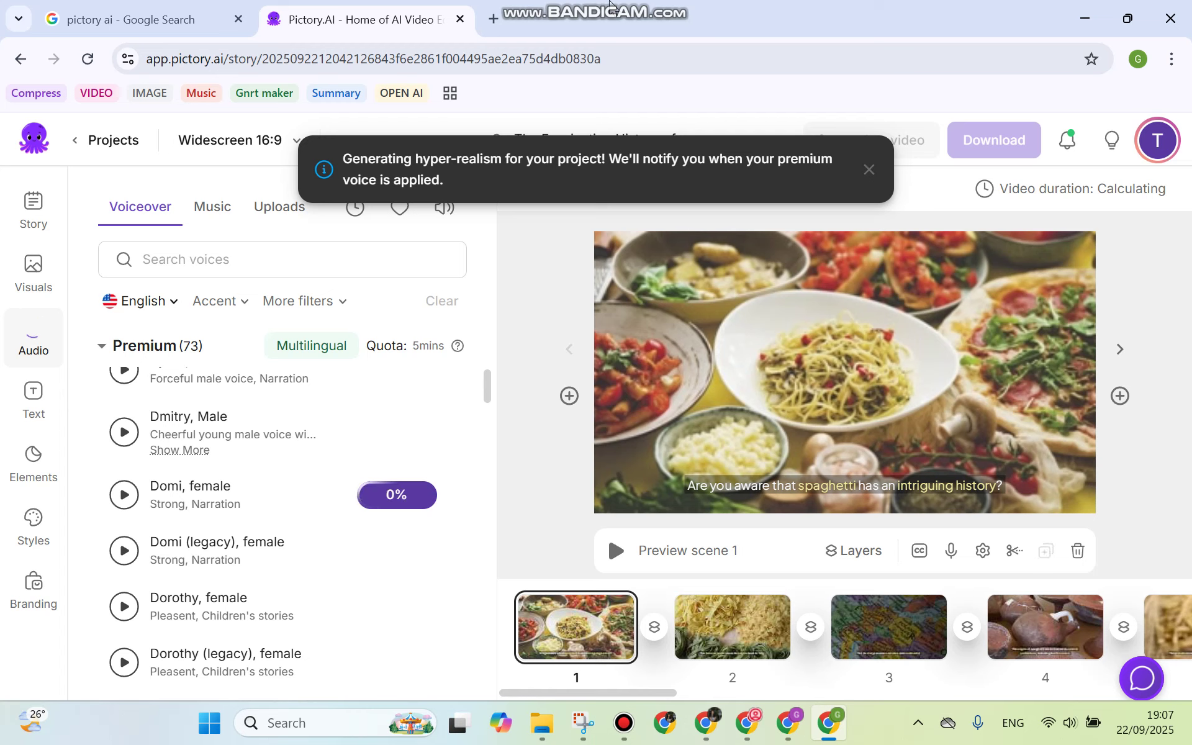
Step: Preview scene 1 with the applied voiceover and open scene 2
mouse_move(631, 5)
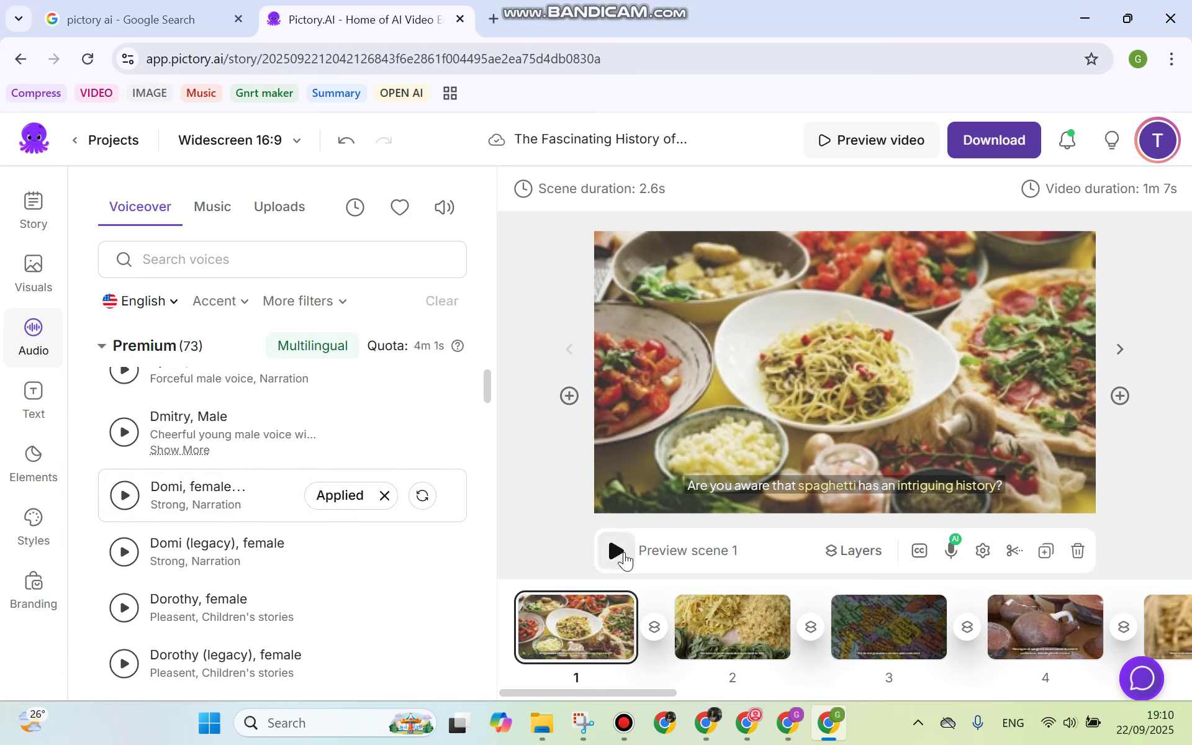
click(617, 550)
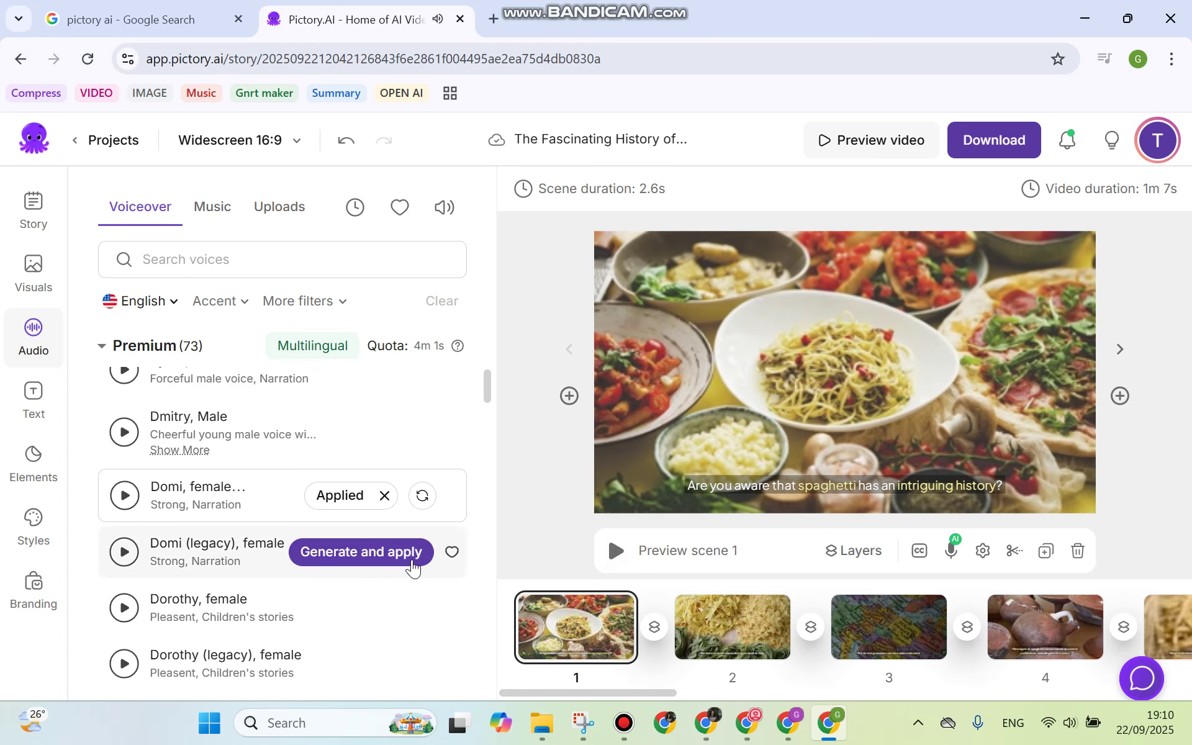
click(720, 636)
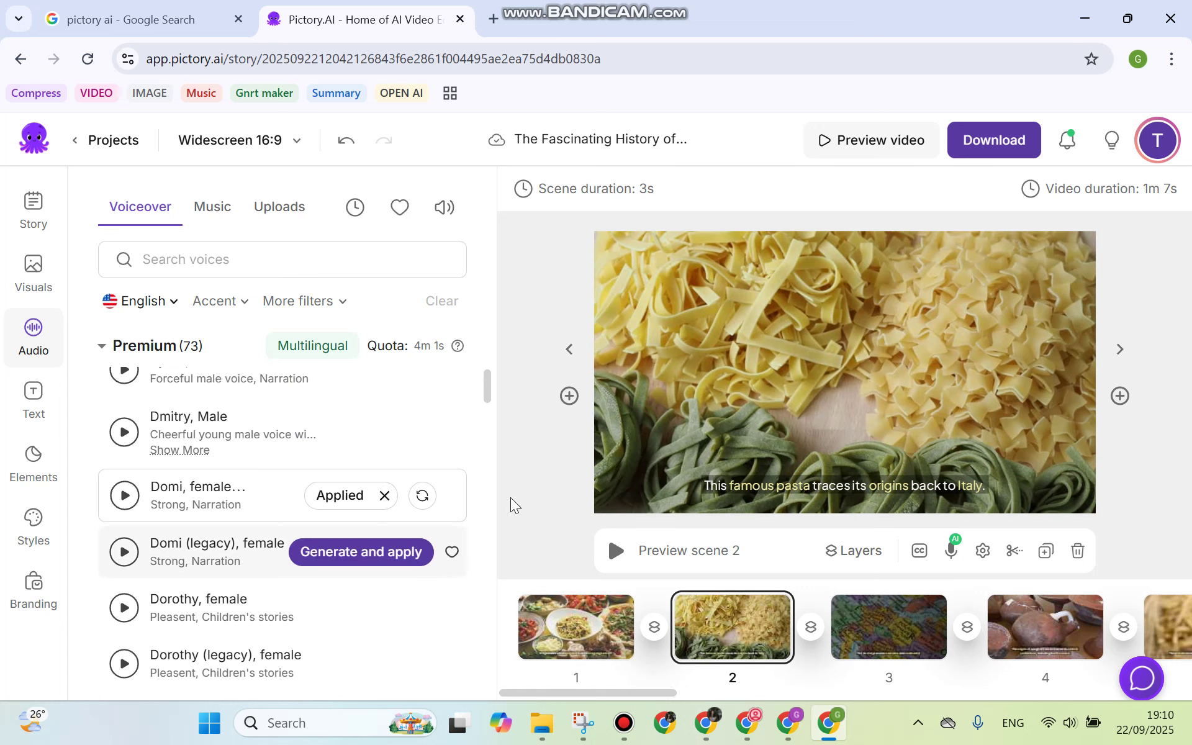
Step: Look through the story scenes and the available decorative text, elements and styles, and return to the story scenes
click(21, 220)
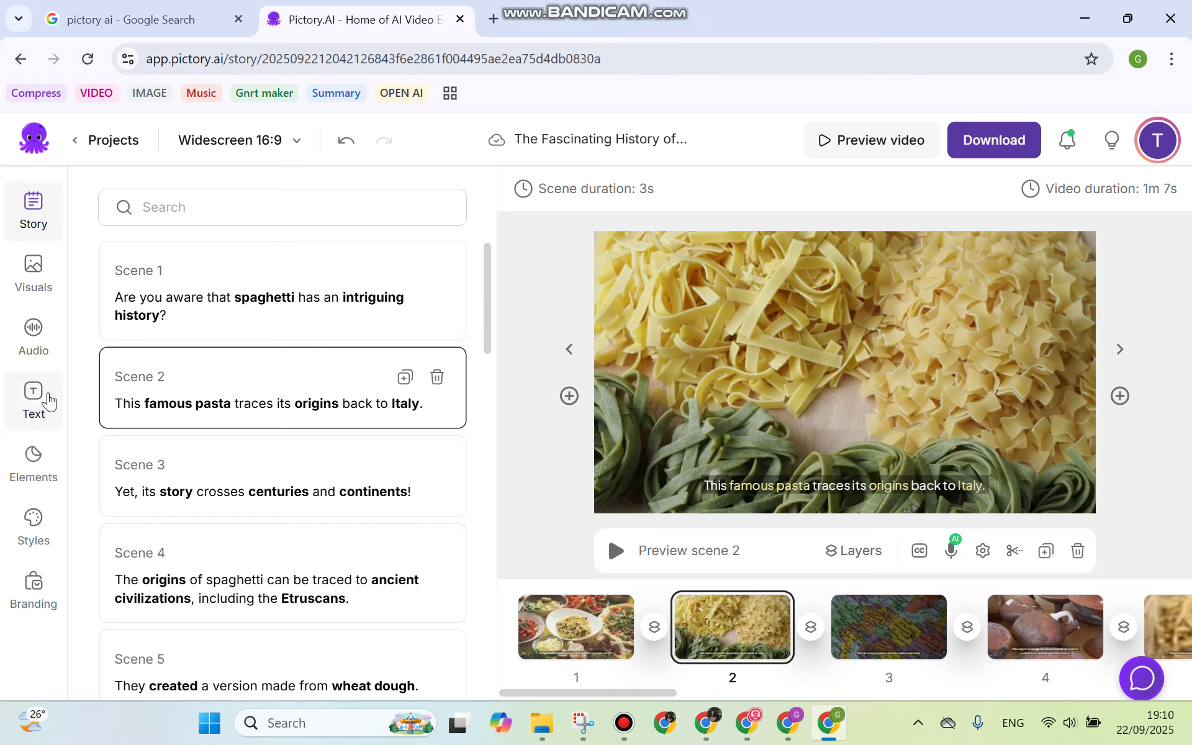
click(50, 407)
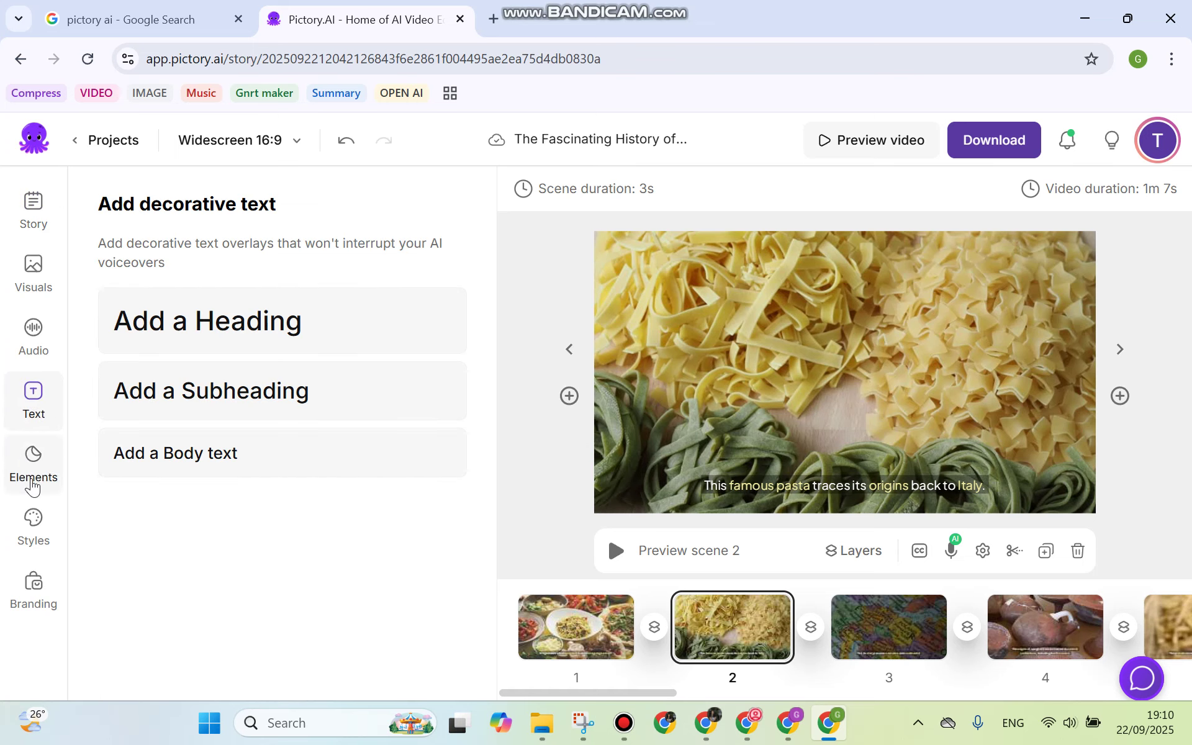
click(38, 478)
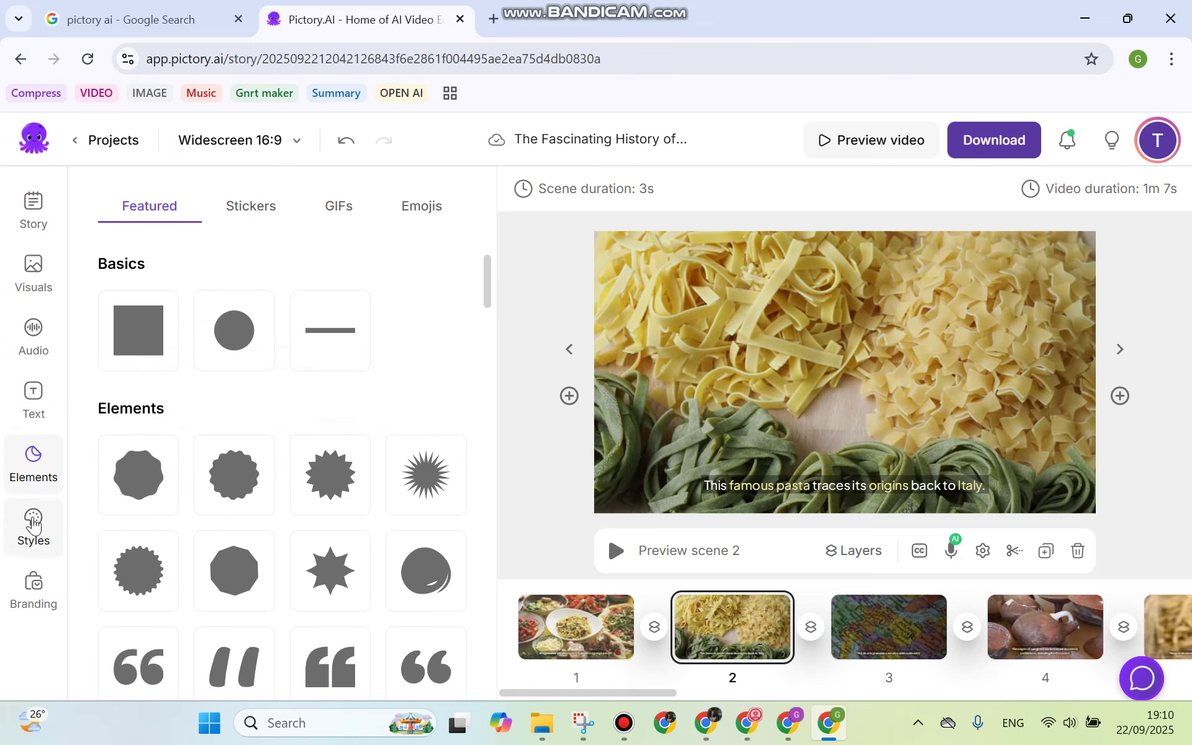
click(32, 522)
click(23, 191)
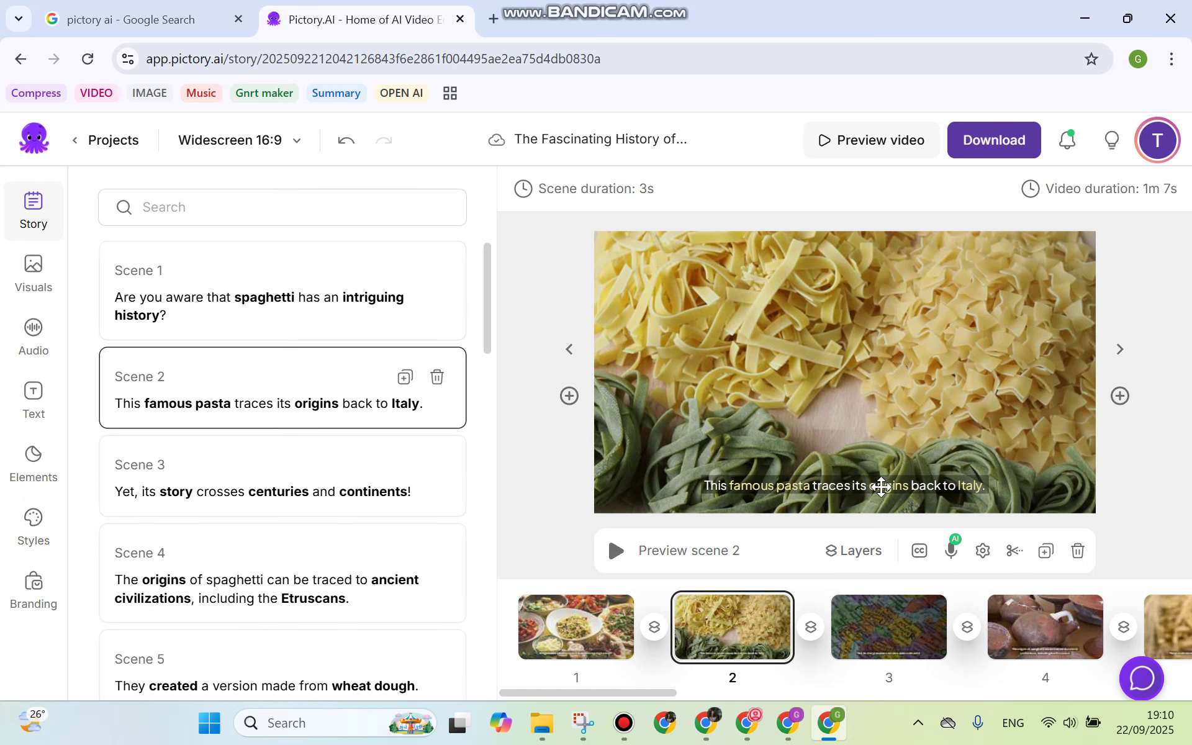
Step: Examine the text formatting options for the scene 2 caption and deselect the caption
click(881, 486)
click(930, 485)
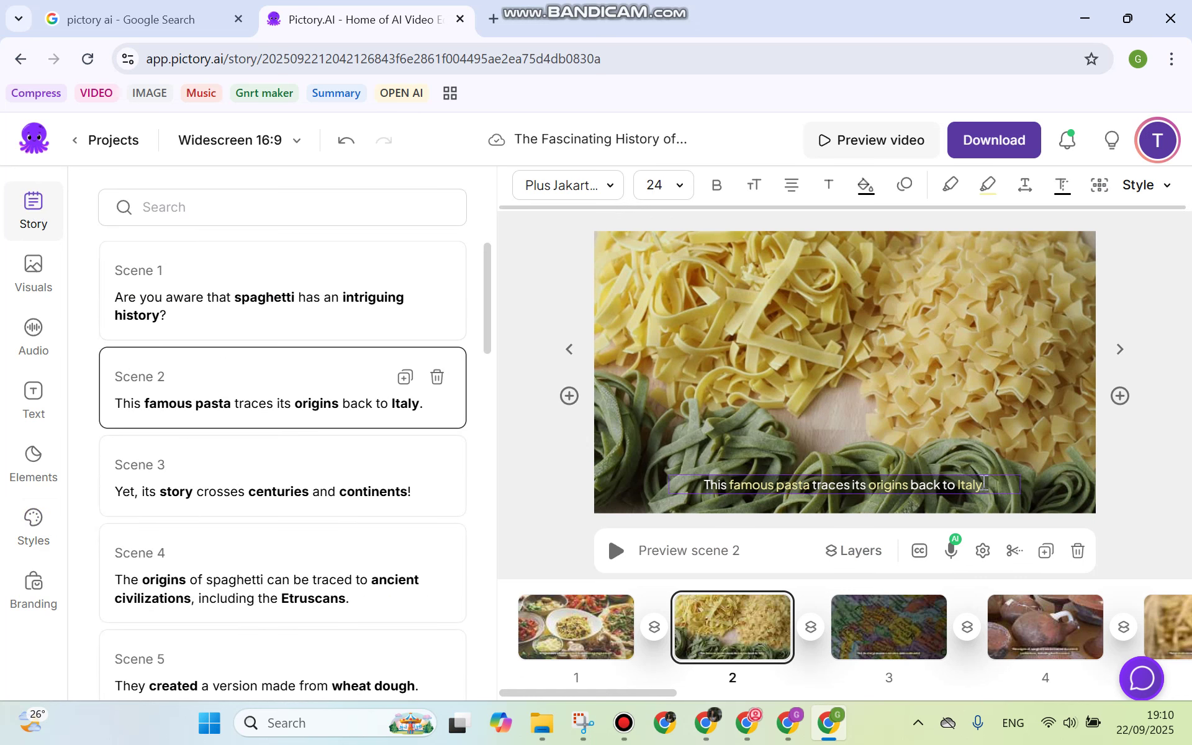
click(722, 456)
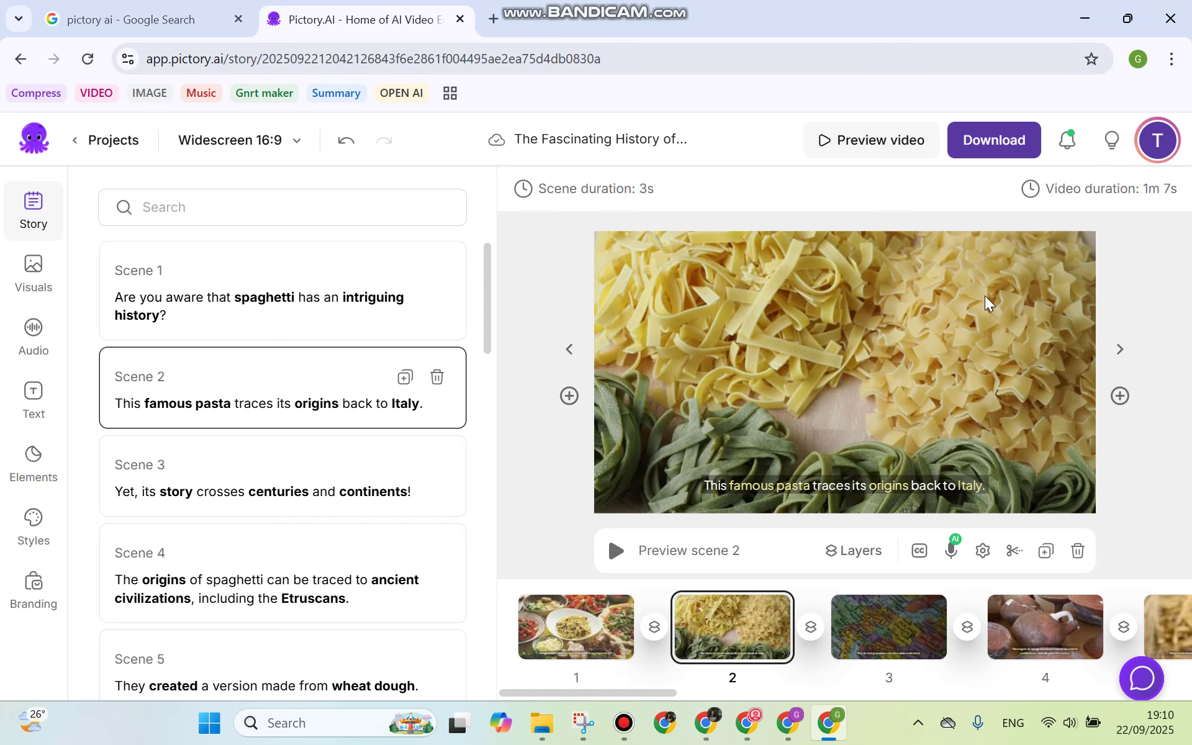
Step: Check the video's download options with and without watermark, and close them without downloading
click(994, 152)
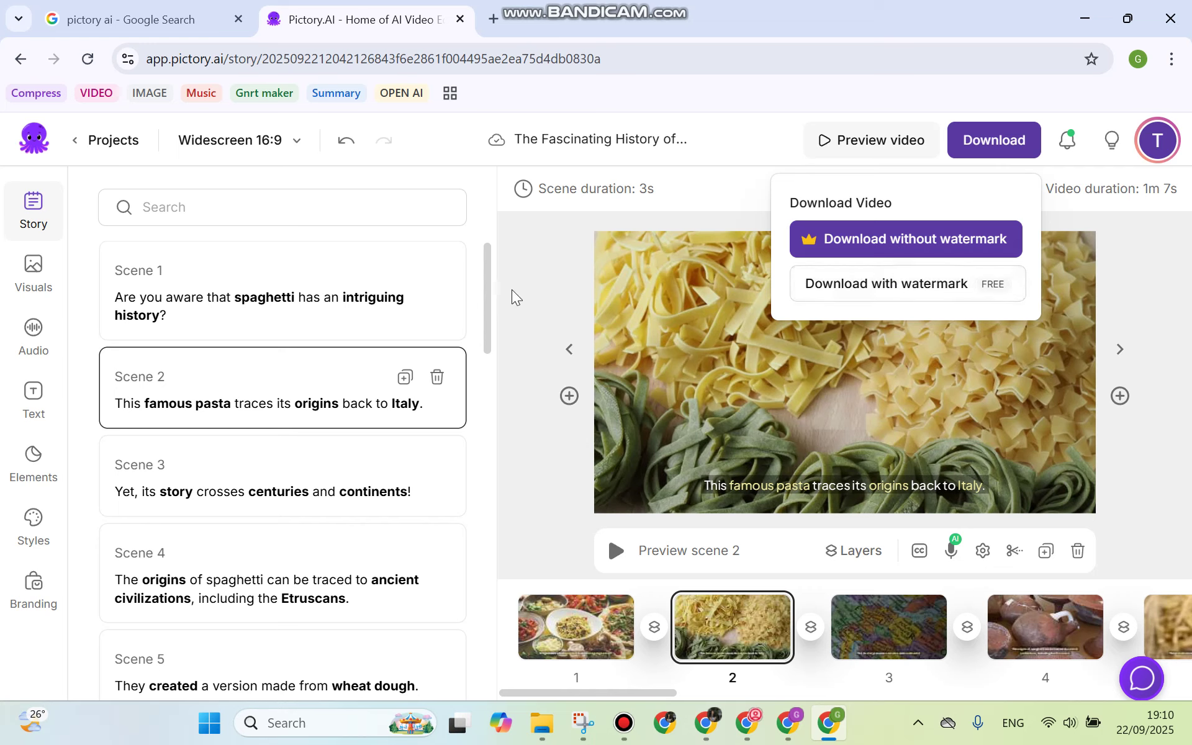
click(538, 276)
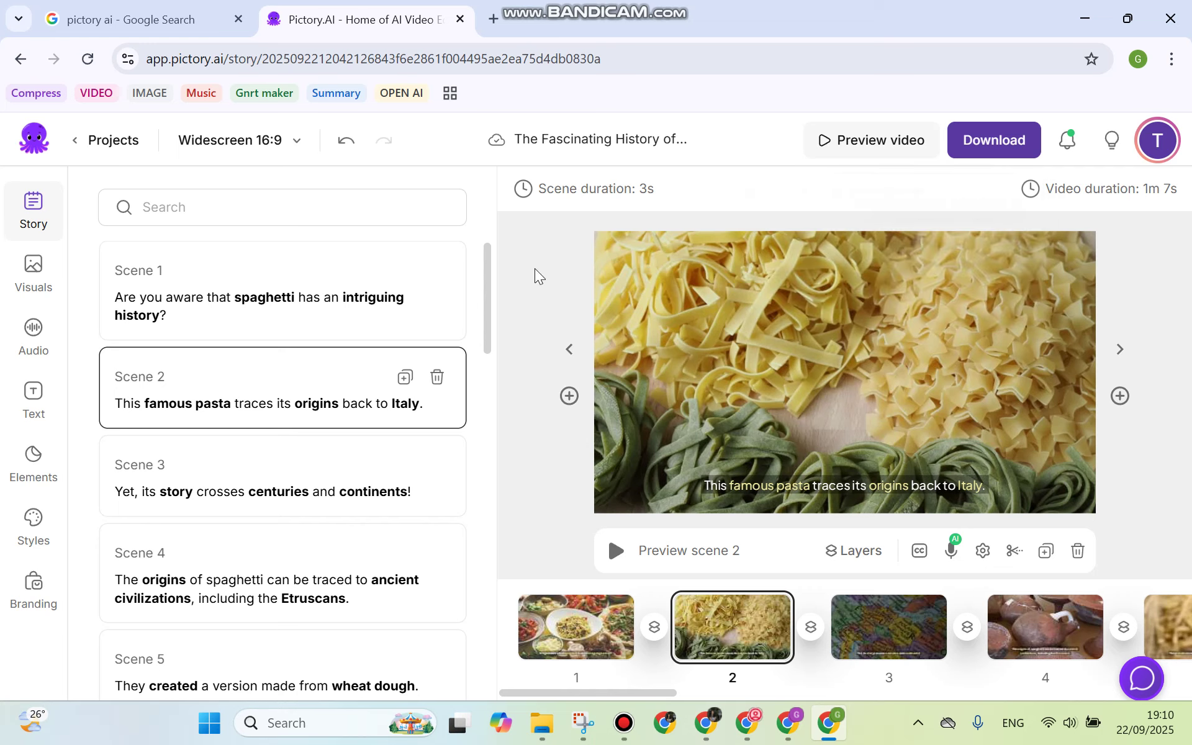